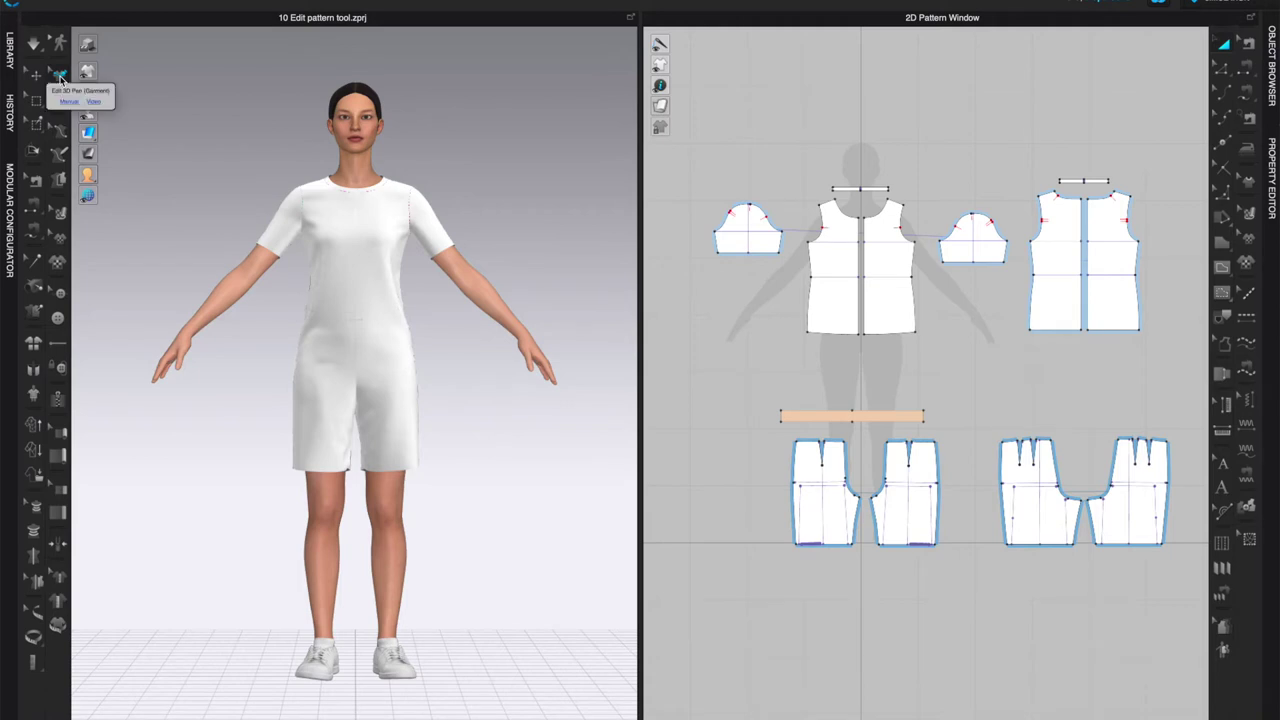
left_click(60, 78)
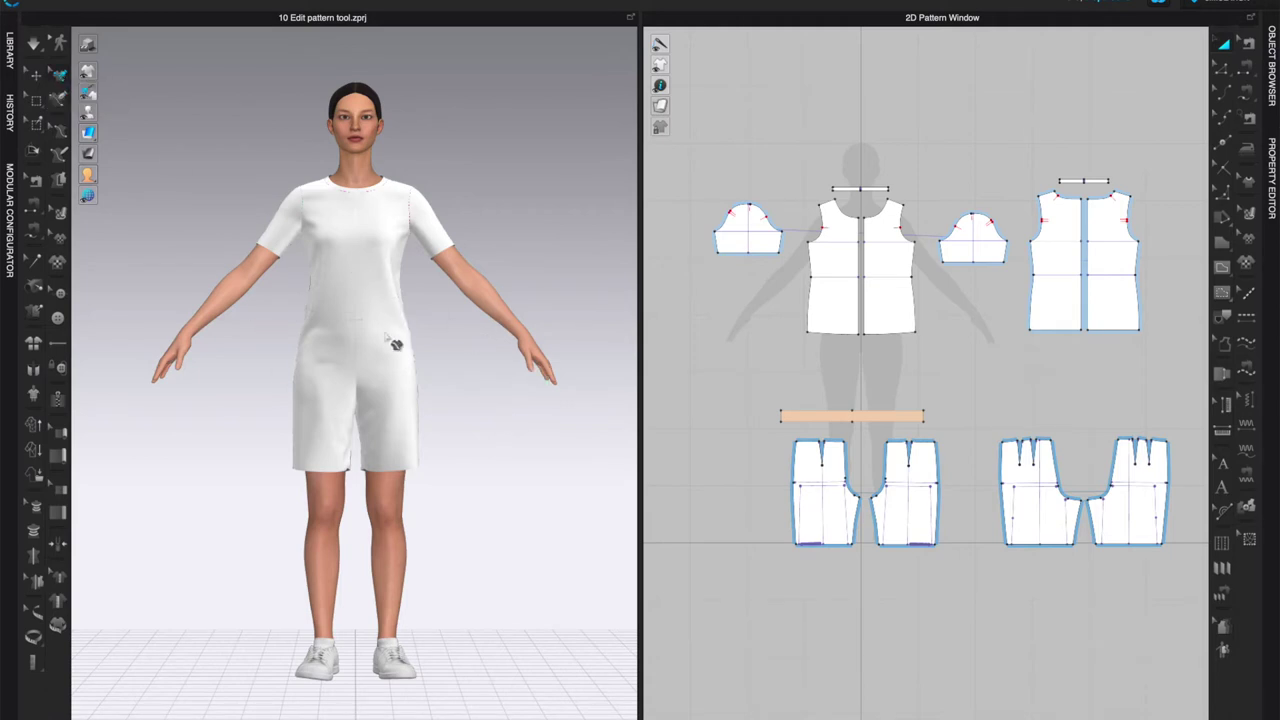
scroll(428, 316, "up", 3)
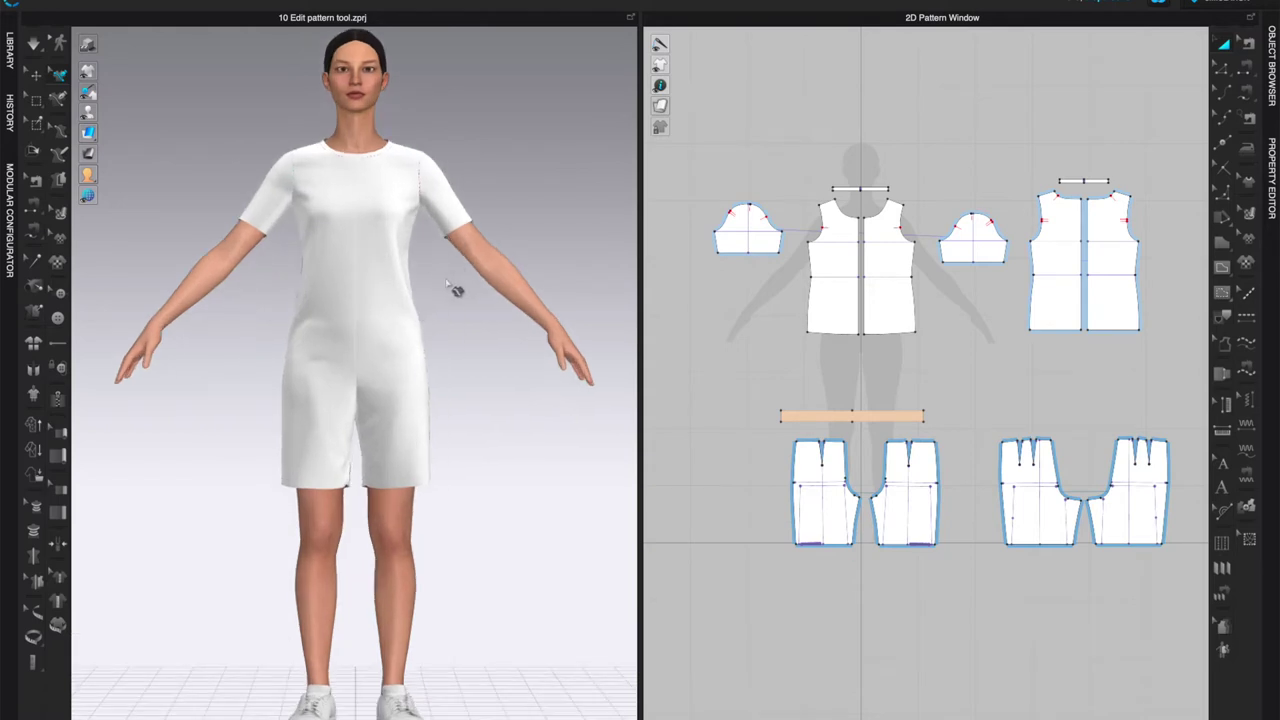
scroll(449, 286, "up", 1)
scroll(427, 320, "up", 2)
middle_click_drag(426, 320, 445, 305)
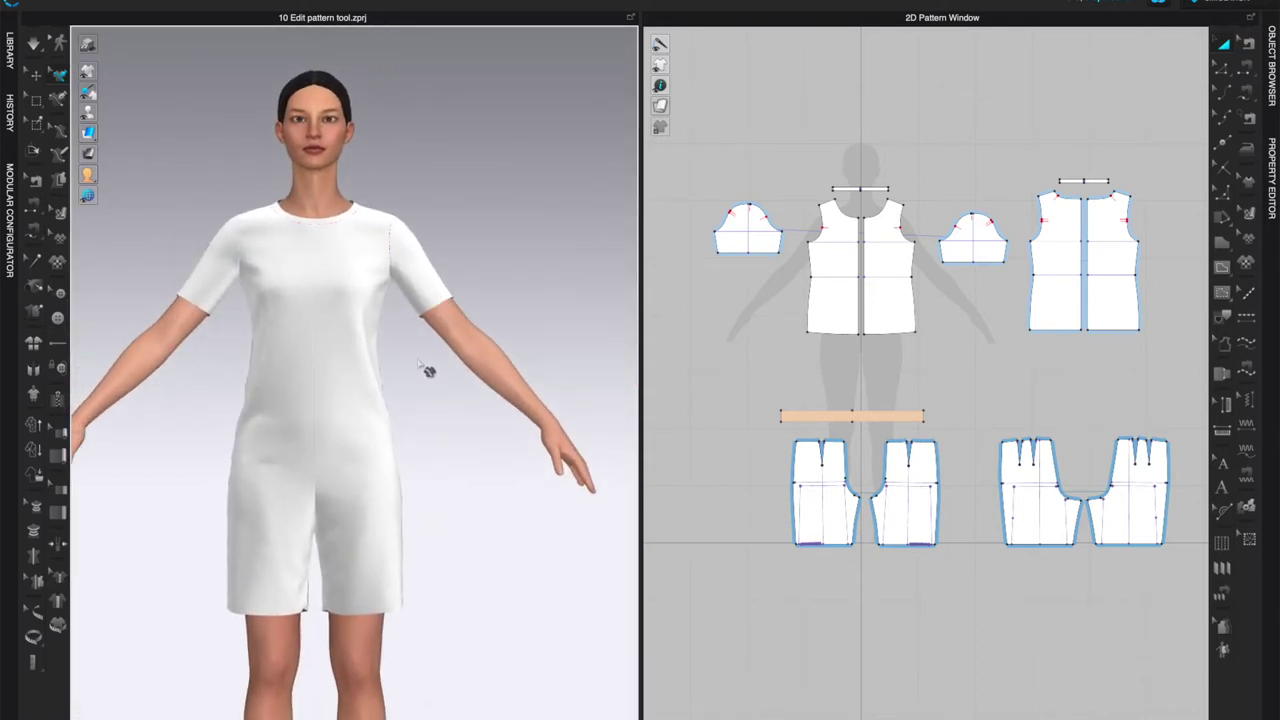
scroll(425, 365, "up", 3)
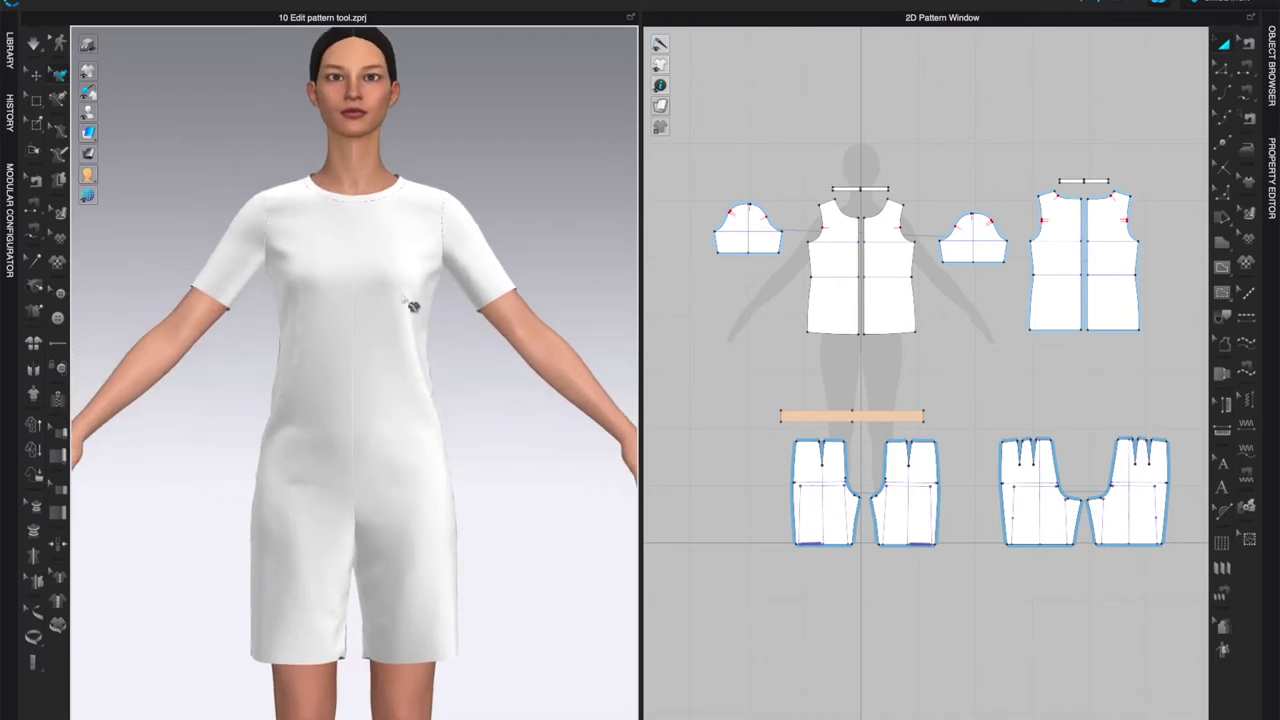
Step: Activate the 3D Pen (Garment) tool and widen the 3D window, framing the front bodice in both the 3D and 2D views
left_click(59, 99)
mouse_move(371, 286)
right_mouse_down()
mouse_move(534, 306)
mouse_move(376, 289)
right_mouse_up()
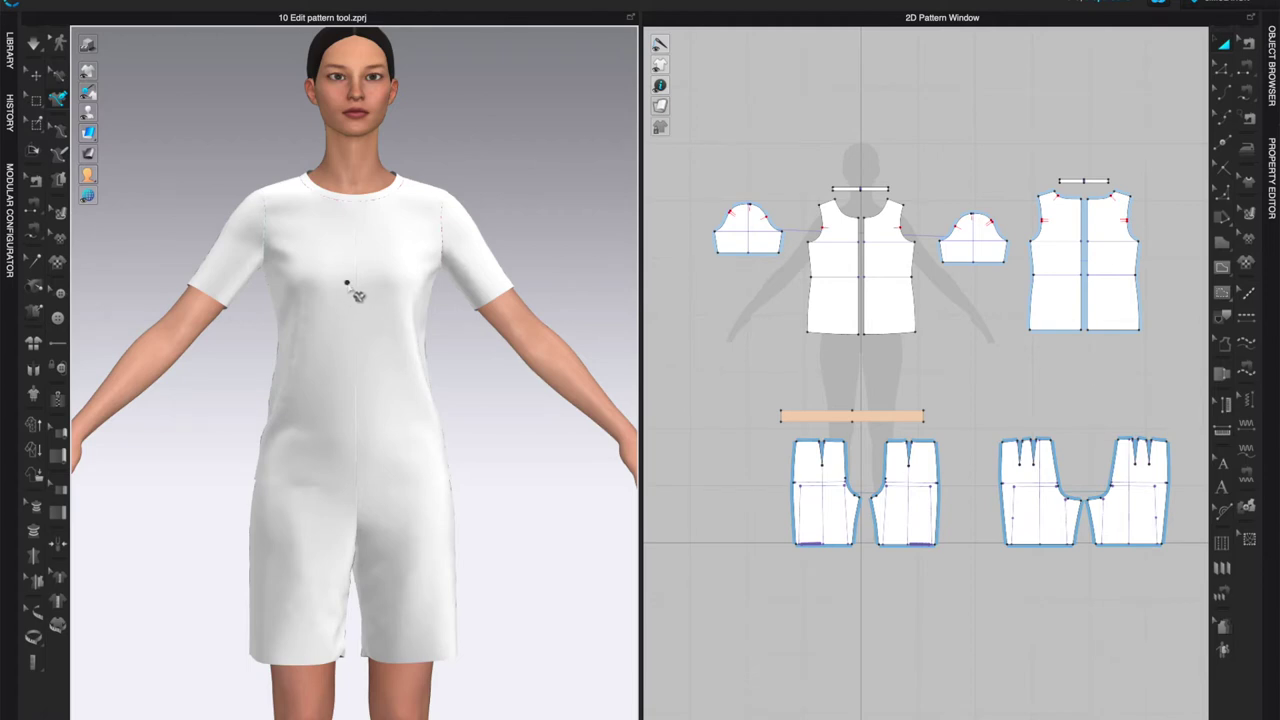
scroll(346, 280, "up", 2)
scroll(372, 250, "up", 2)
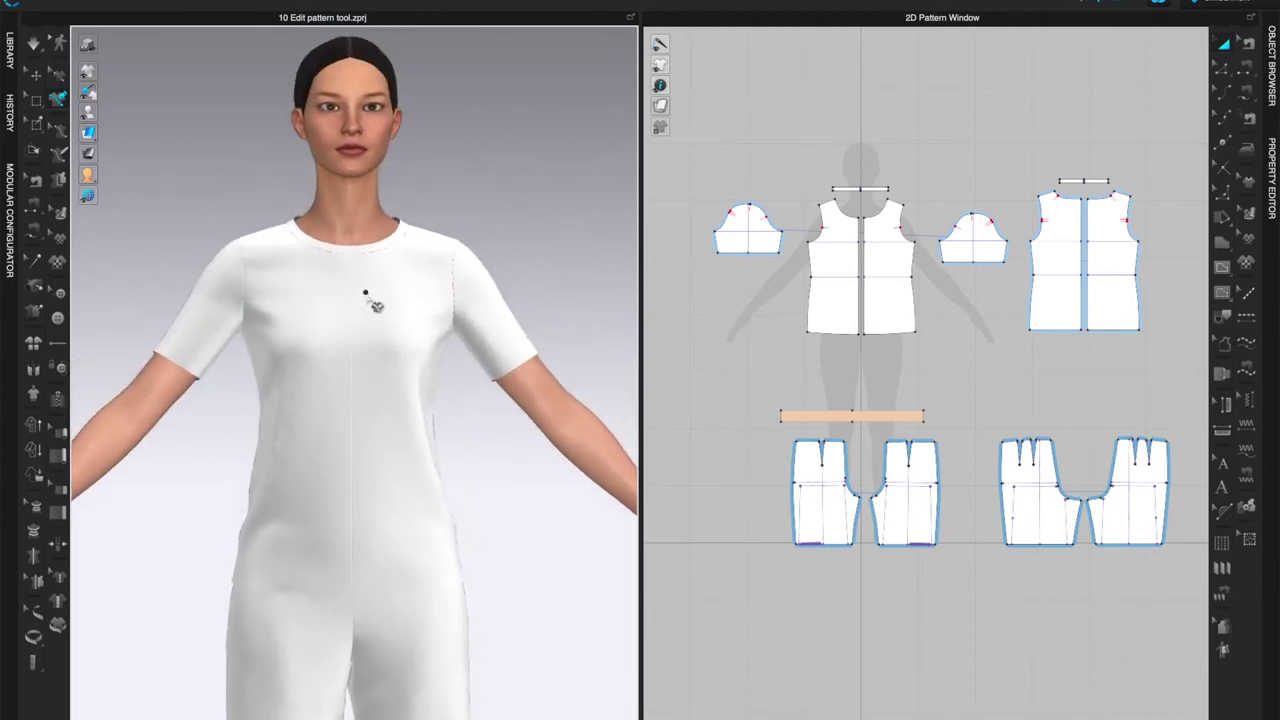
scroll(372, 305, "up", 2)
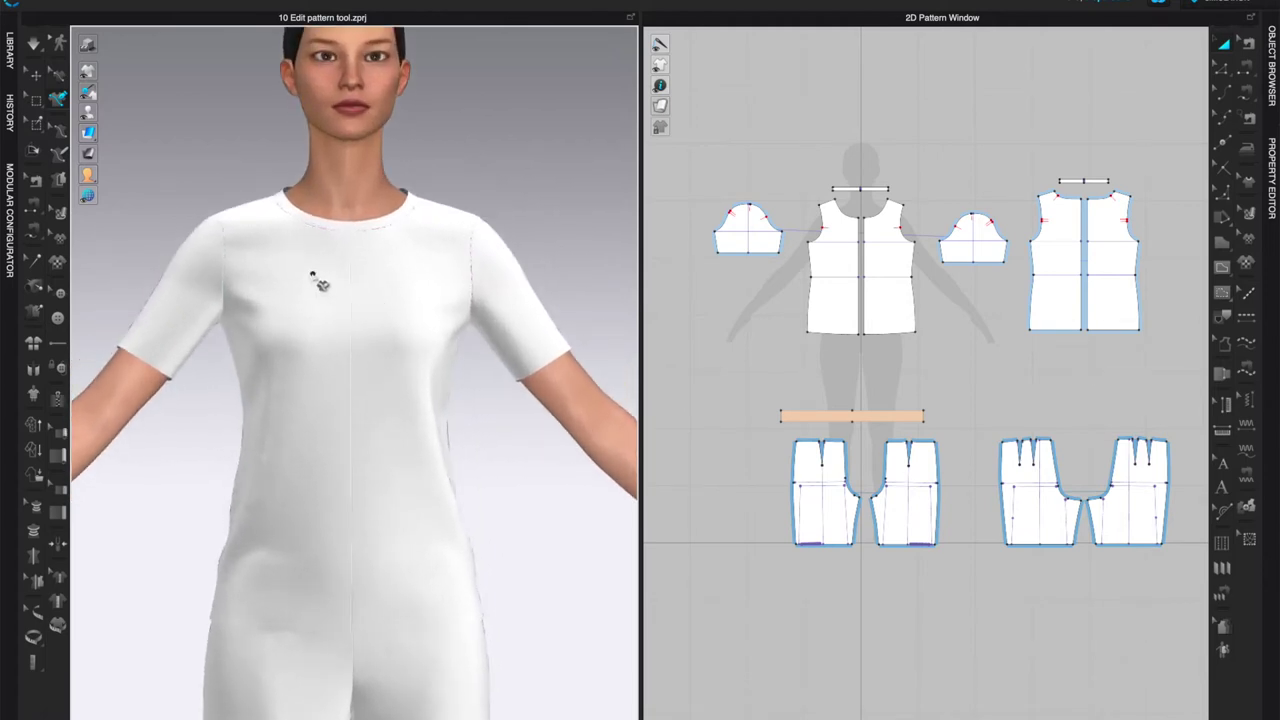
left_click(57, 100)
scroll(336, 276, "up", 2)
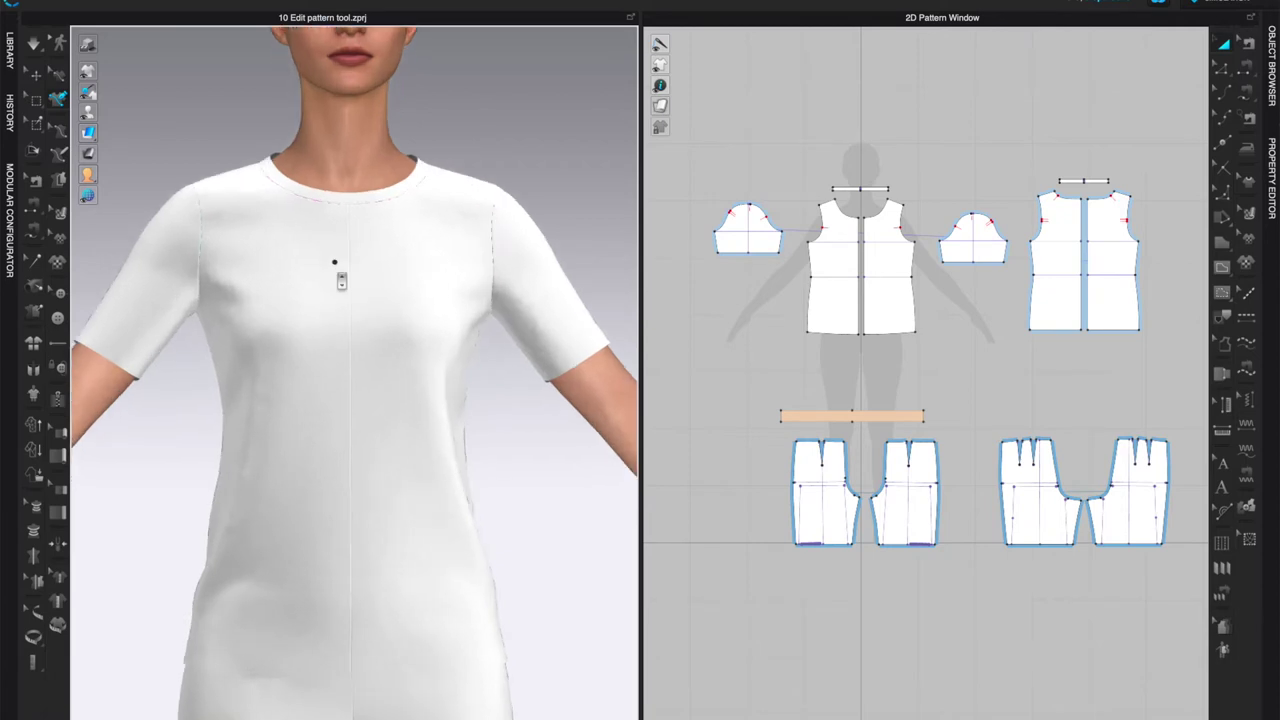
right_click_drag(331, 283, 395, 328)
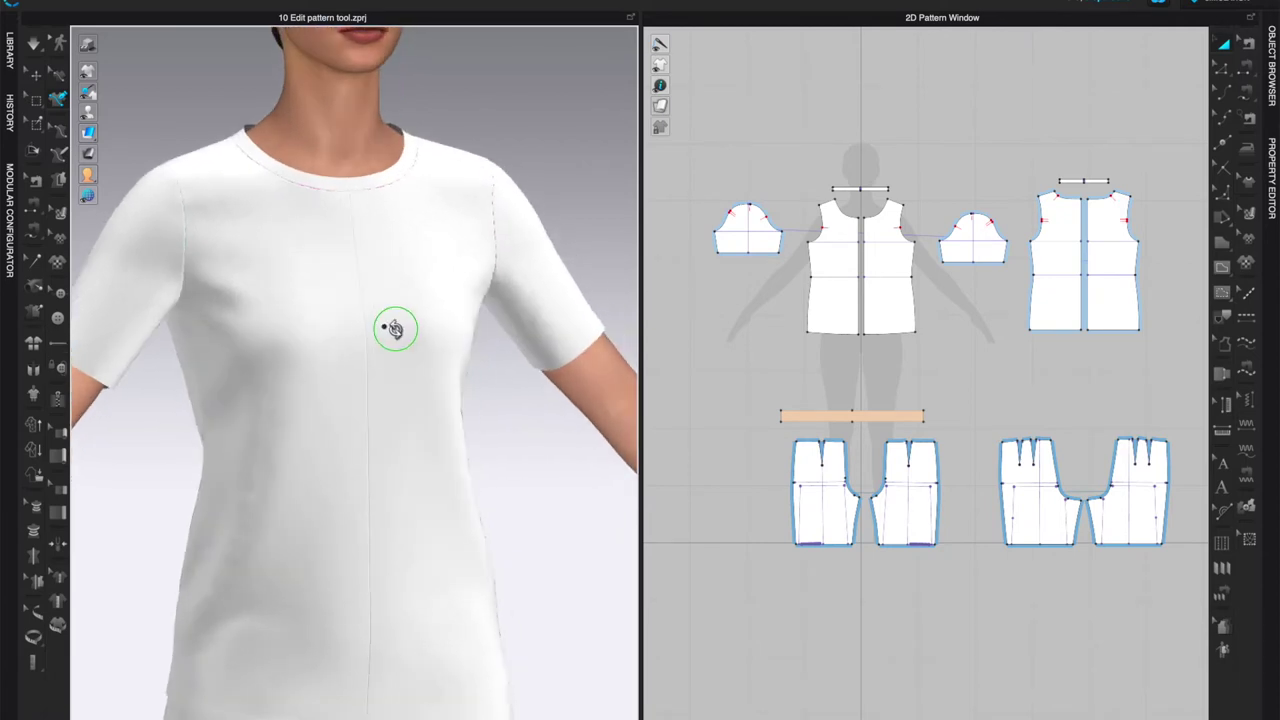
left_click_drag(640, 343, 711, 349)
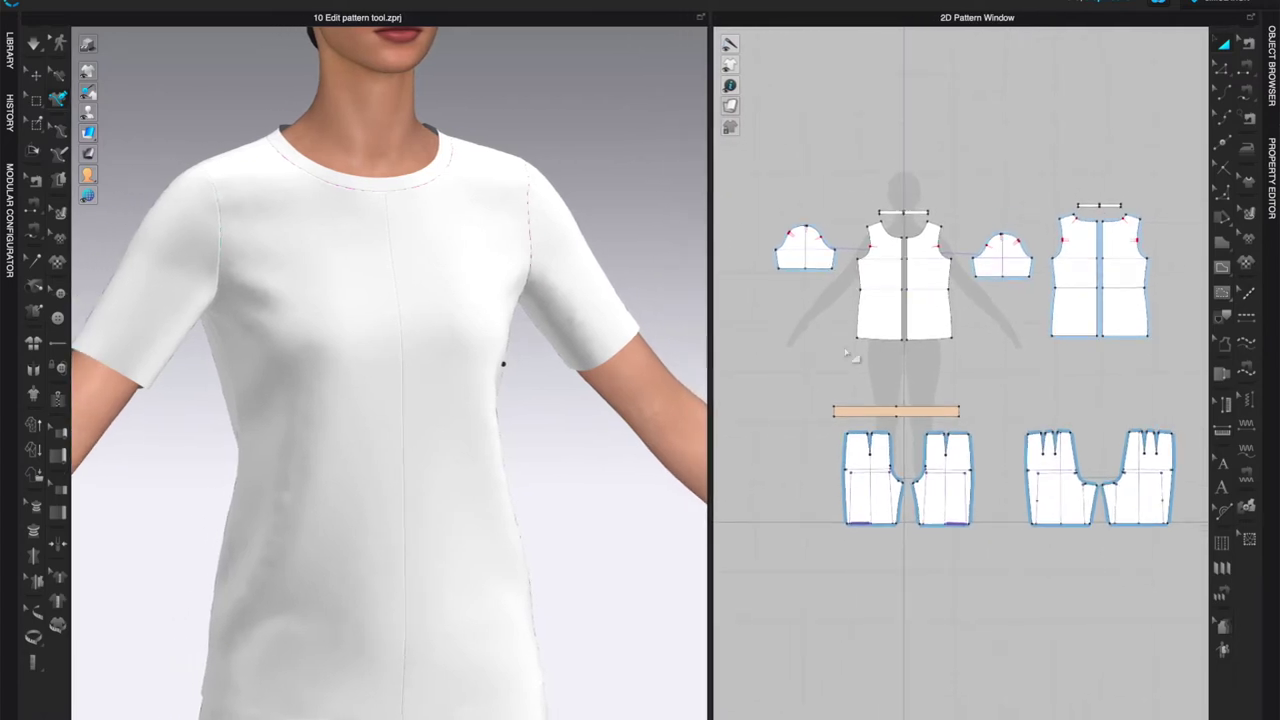
scroll(911, 363, "up", 2)
scroll(912, 290, "up", 2)
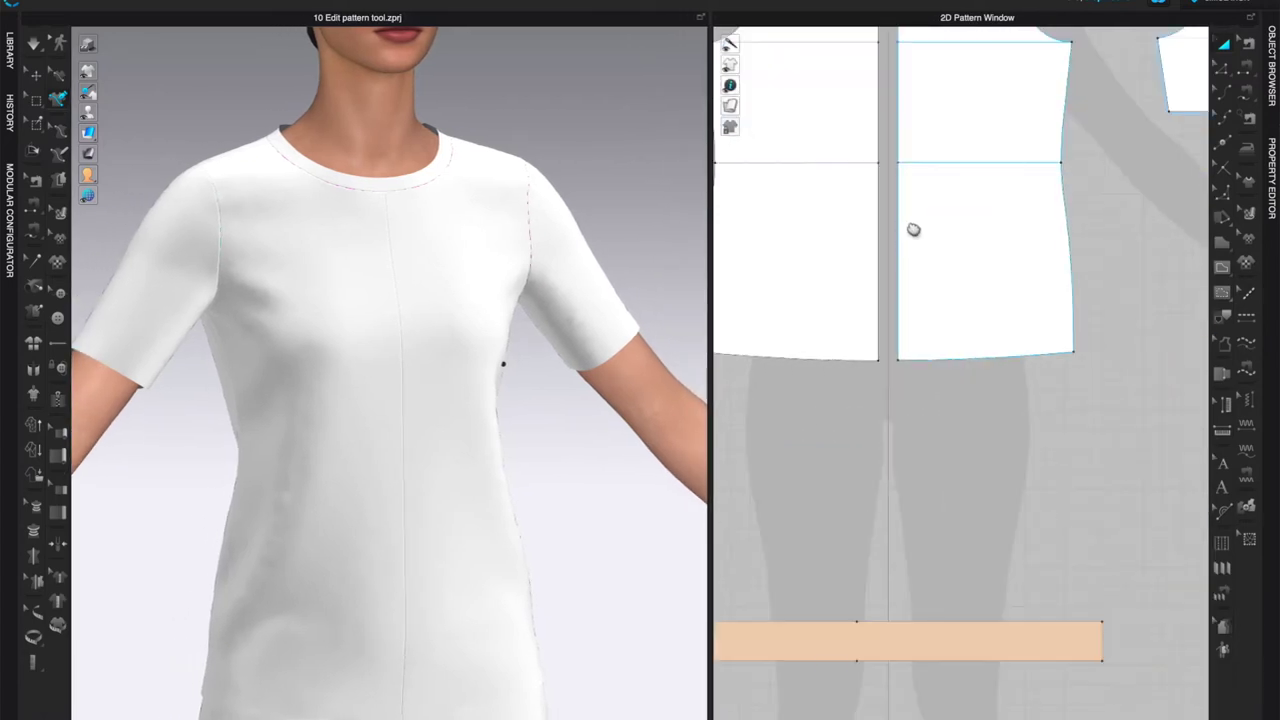
scroll(913, 229, "down", 4)
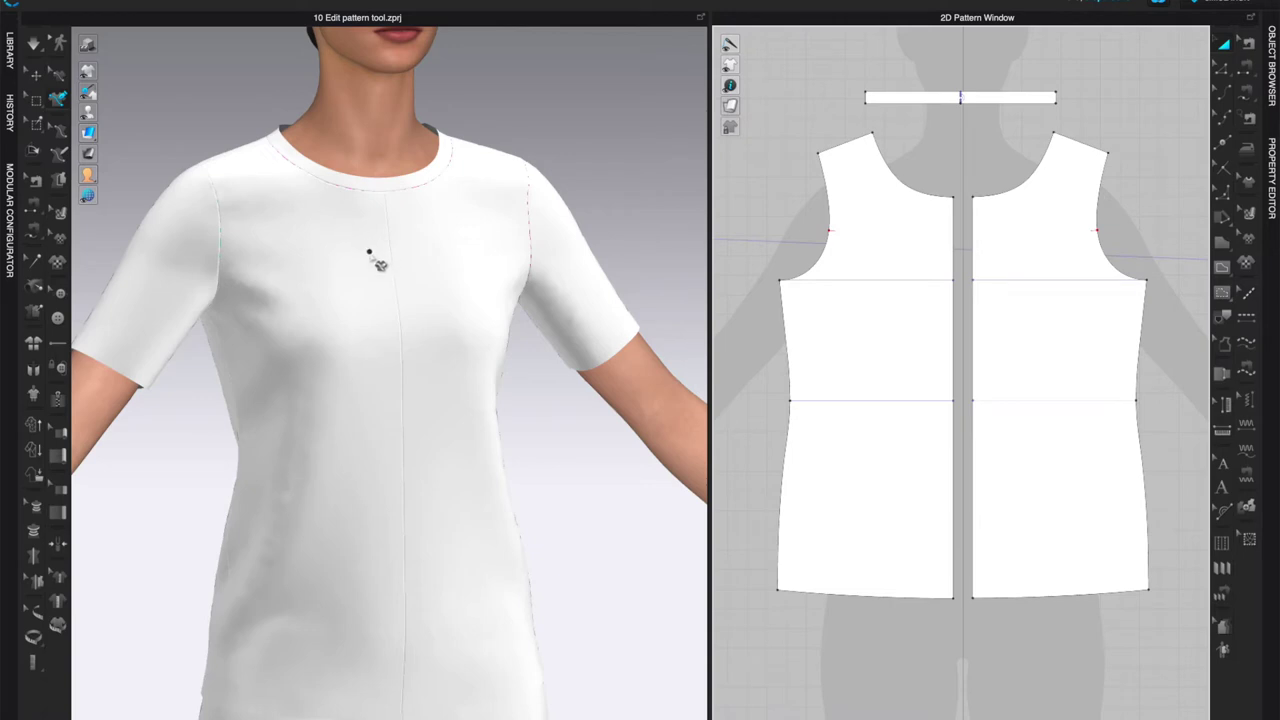
Step: Draw a closed 3D pen shape from the neckline down the wearer's right front, curving toward the side and returning to the starting point
left_click(381, 272)
right_click_drag(381, 272, 389, 271)
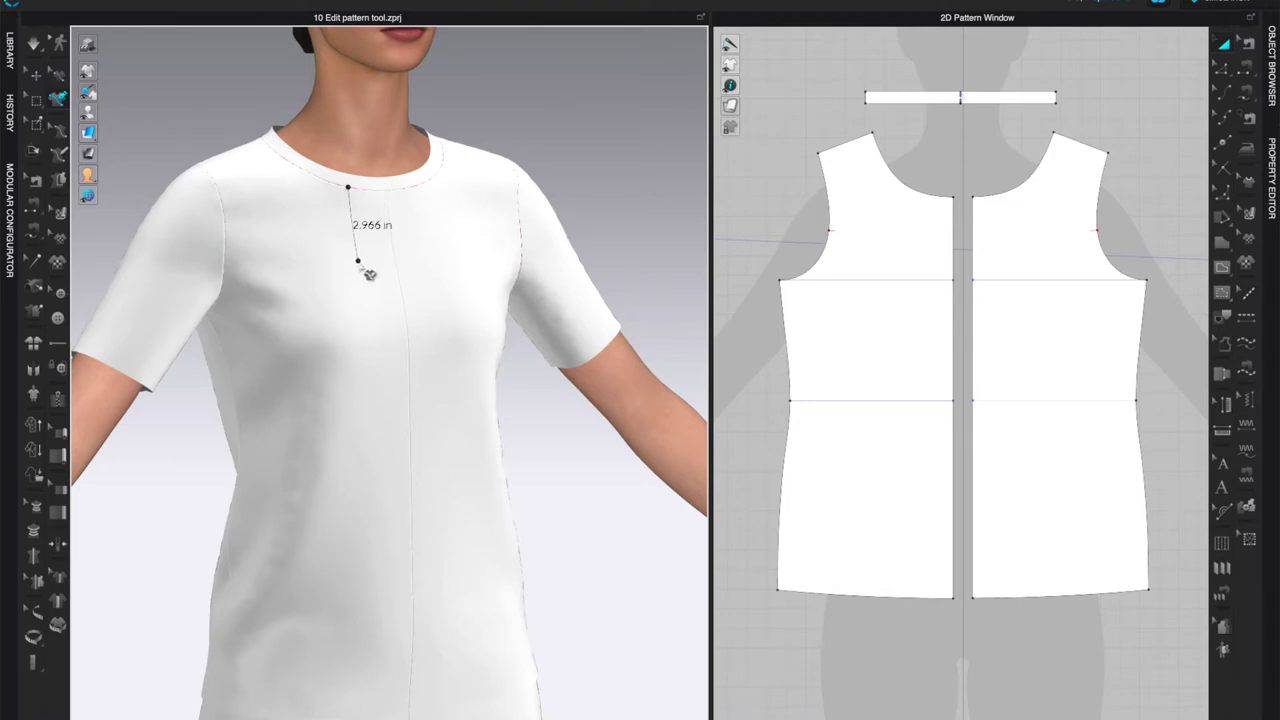
left_click(357, 261)
left_click(363, 328)
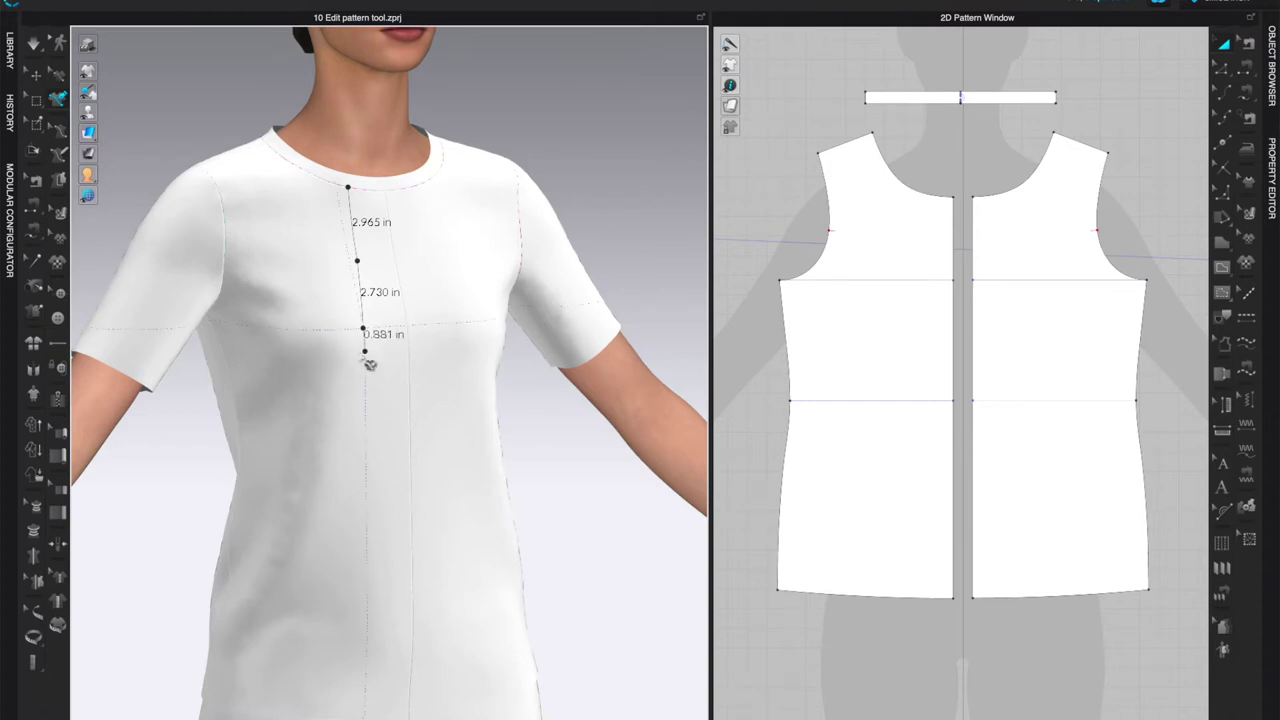
left_click(365, 383)
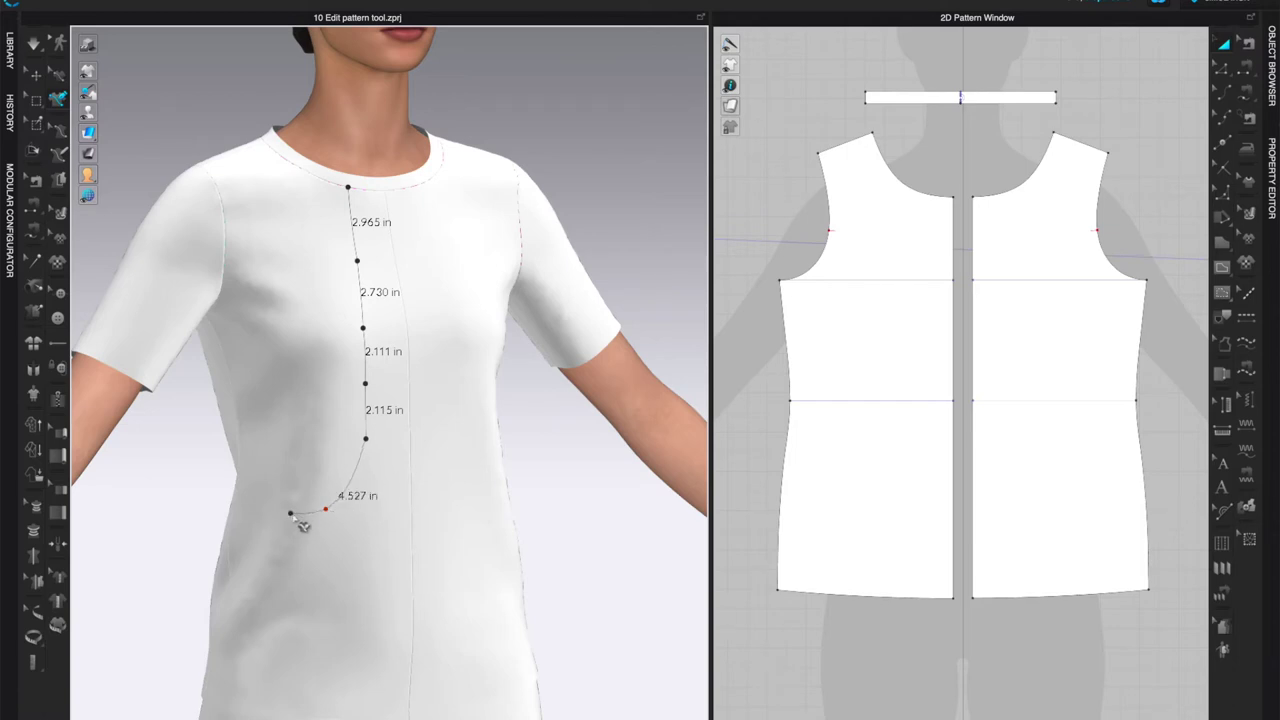
right_click_drag(272, 528, 340, 522)
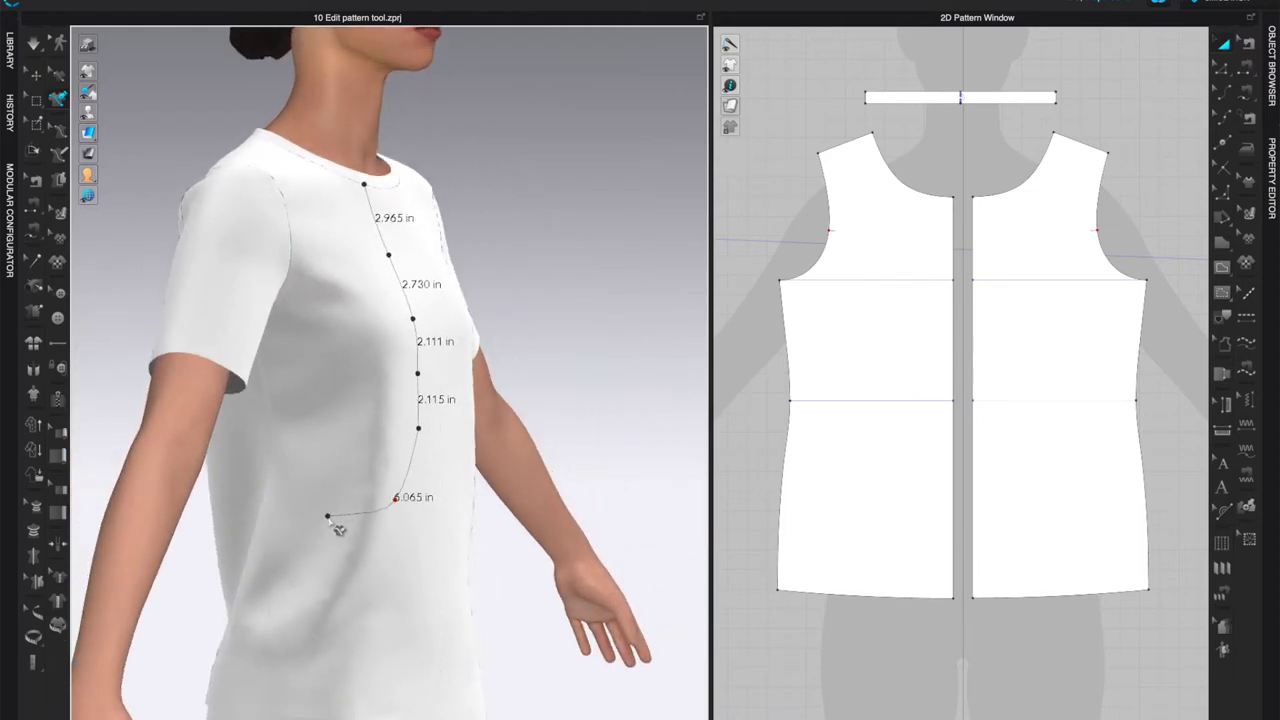
left_click(327, 515)
mouse_move(337, 528)
right_mouse_down()
mouse_move(329, 517)
mouse_move(354, 517)
mouse_move(323, 526)
right_mouse_up()
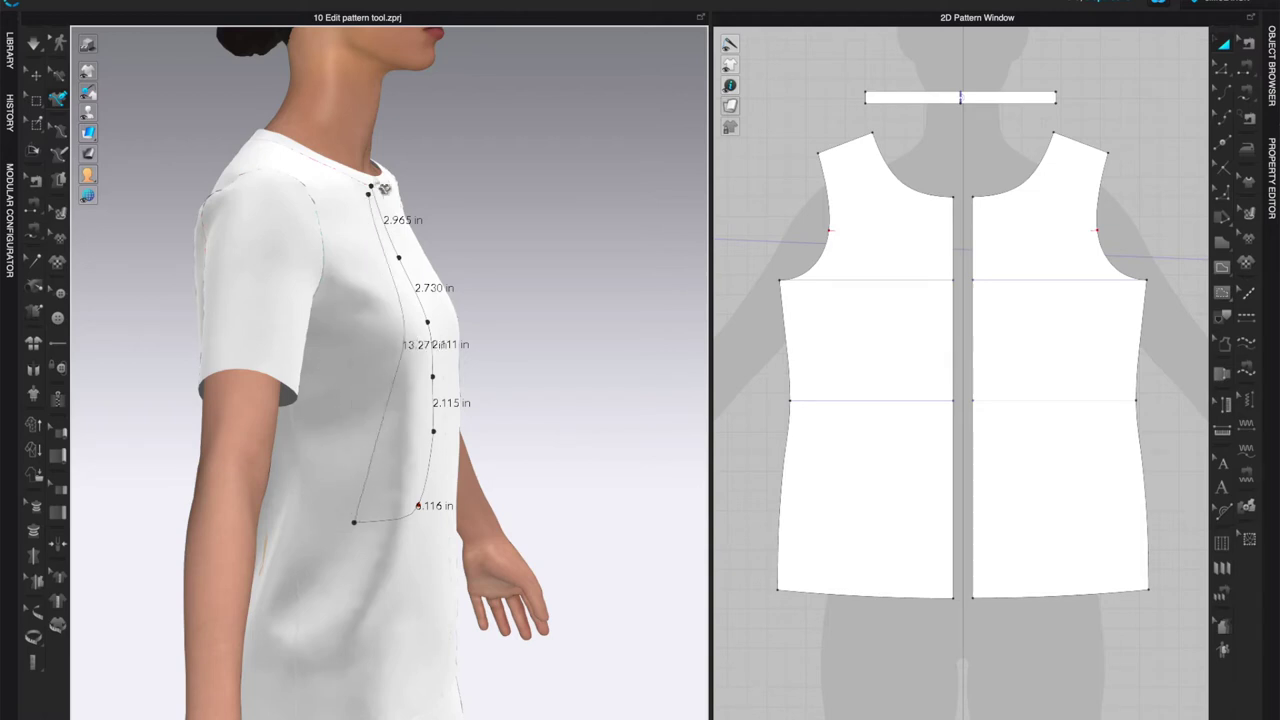
left_click(373, 189)
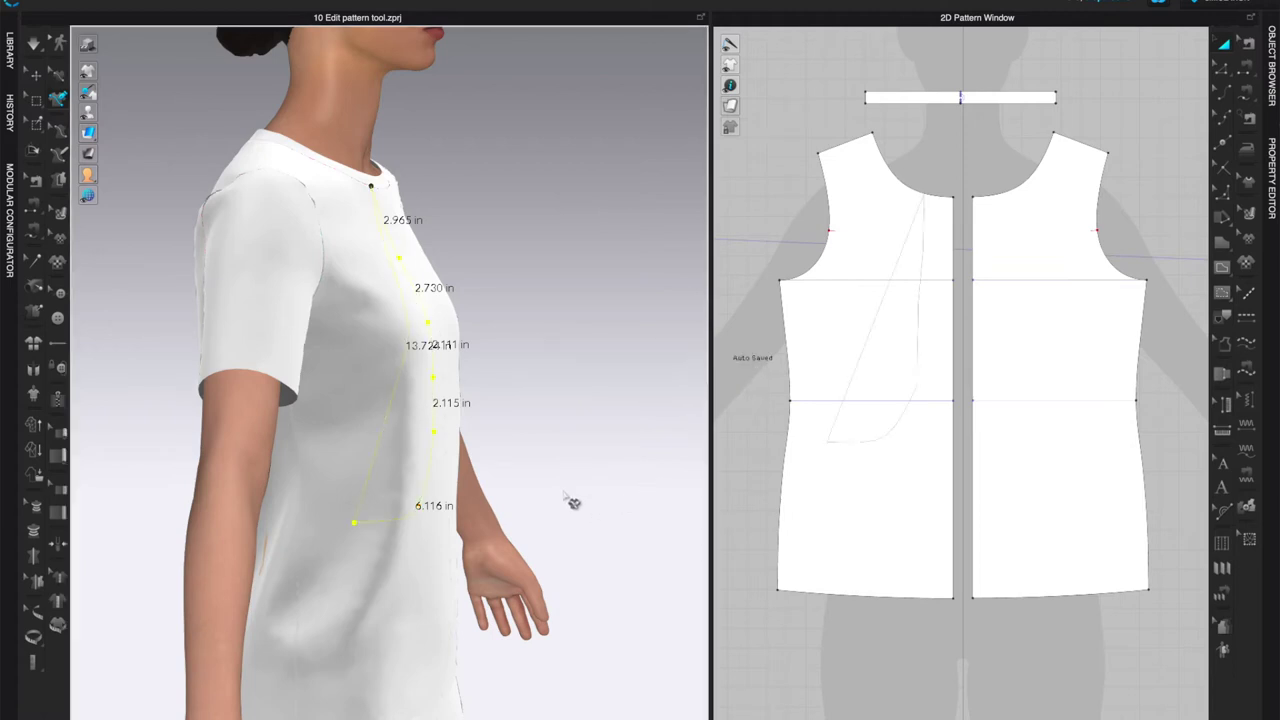
Step: Delete the closed pen shape from the front bodice
right_click_drag(586, 463, 503, 486)
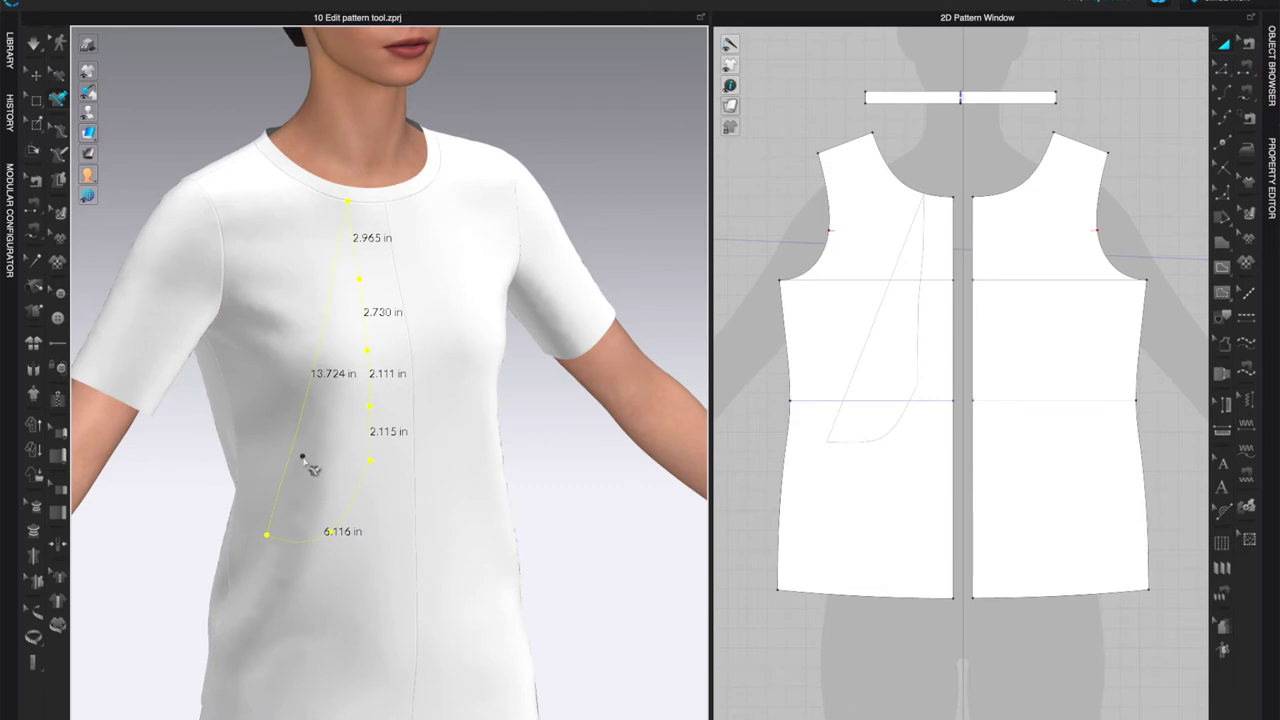
key("Delete")
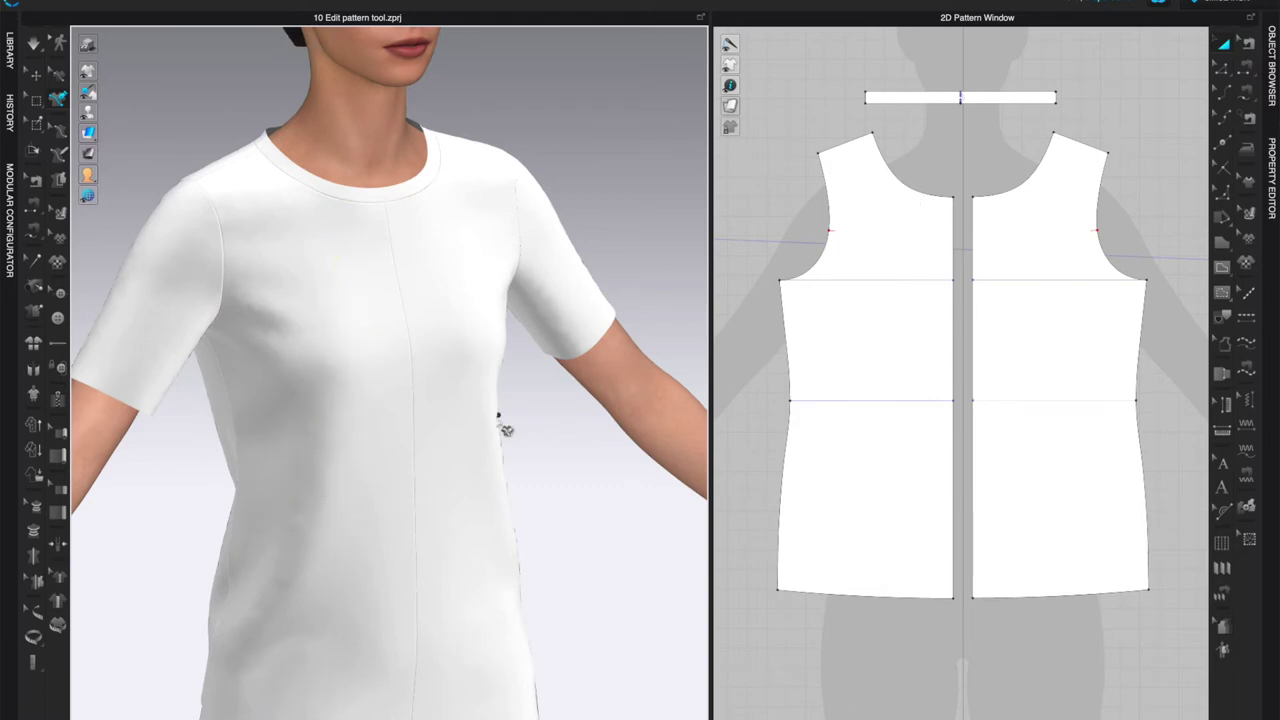
Step: Draw an open pen line from the neckline down the wearer's right front, curving to the side seam, with segments about 4.68, 3.86, 5.37 and 3.40 in
left_click(350, 201)
left_click(364, 323)
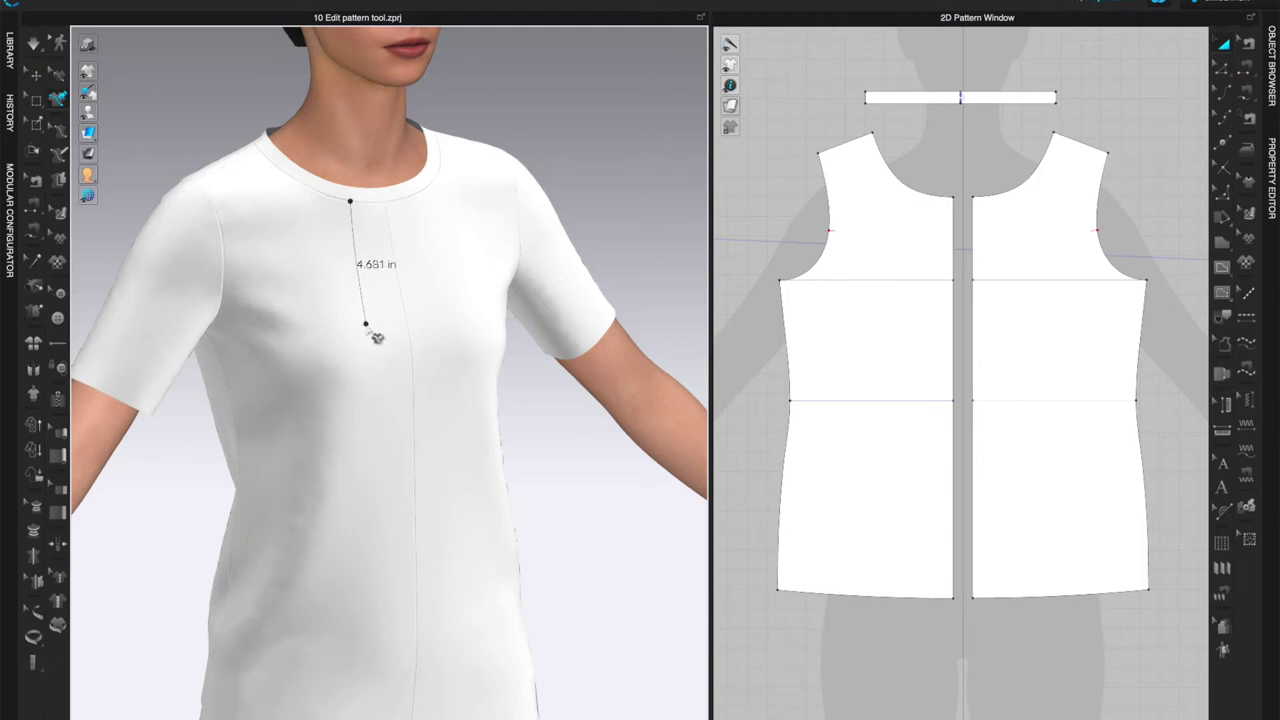
left_click(371, 424)
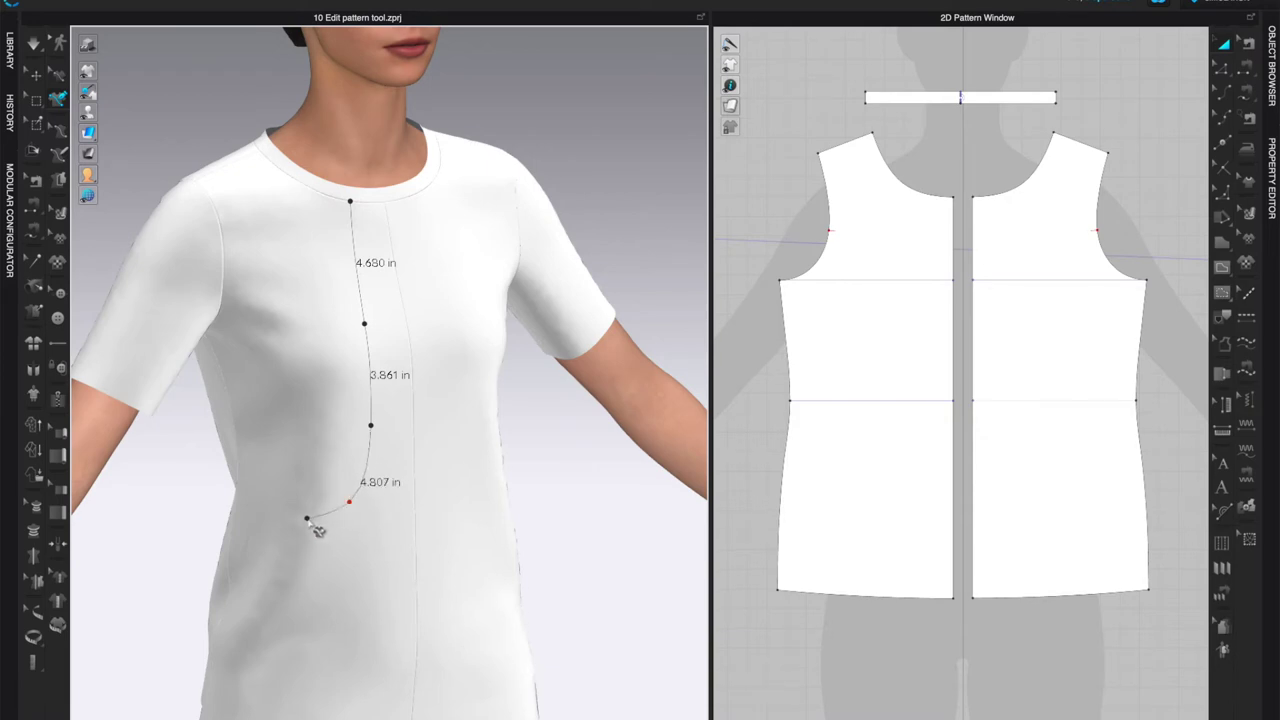
left_click(296, 515)
right_click_drag(286, 543, 353, 550)
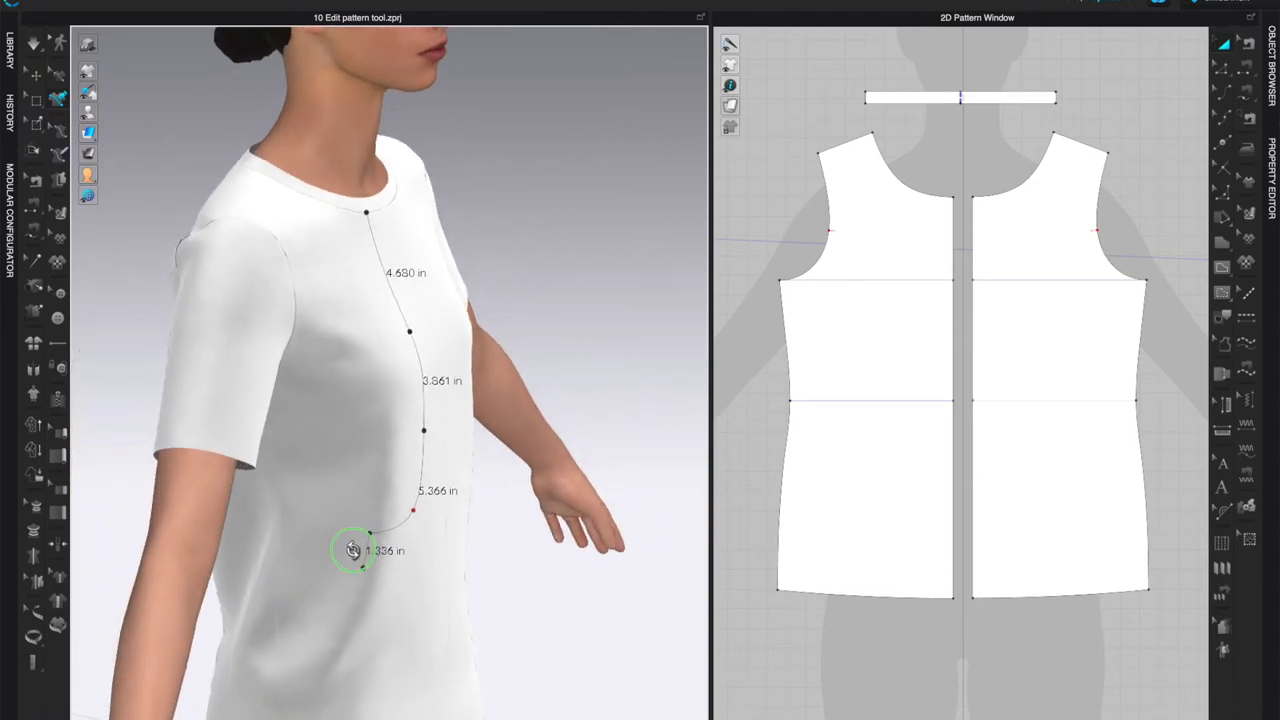
double_click(282, 537)
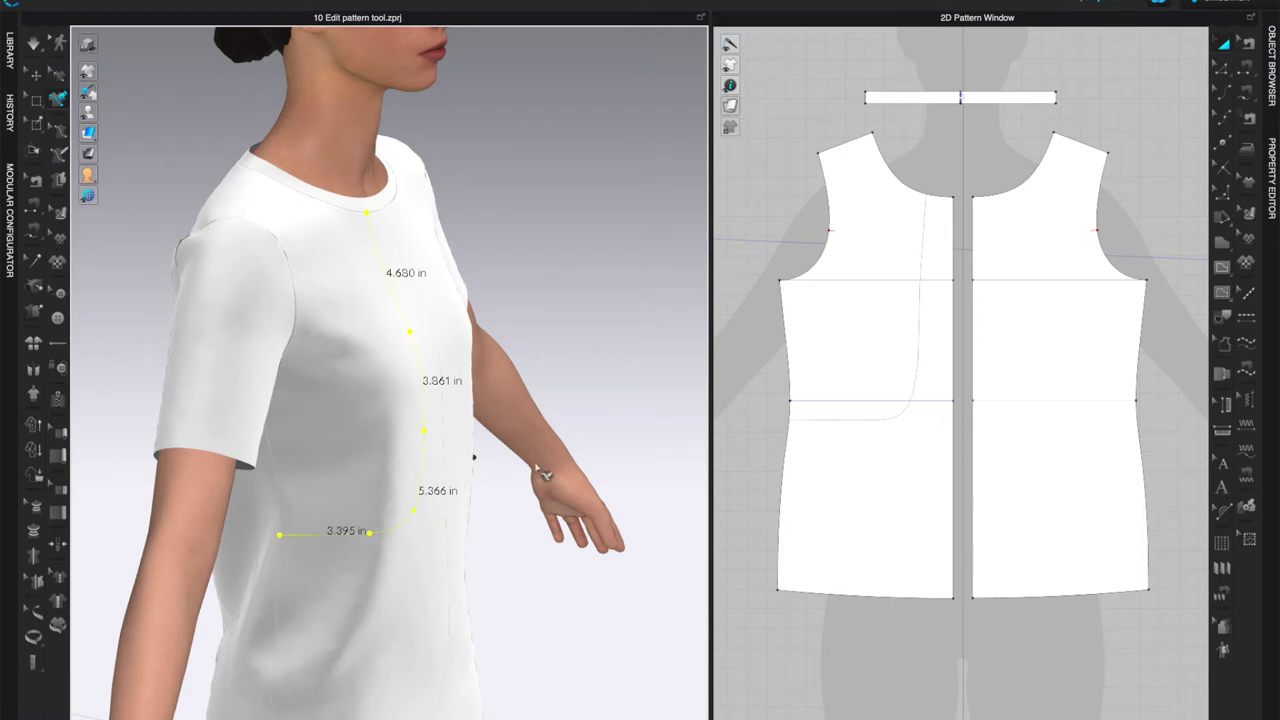
Step: Switch to the Edit 3D Pen (Garment) tool and deselect the open pen line on the front bodice
right_click_drag(677, 529, 594, 509)
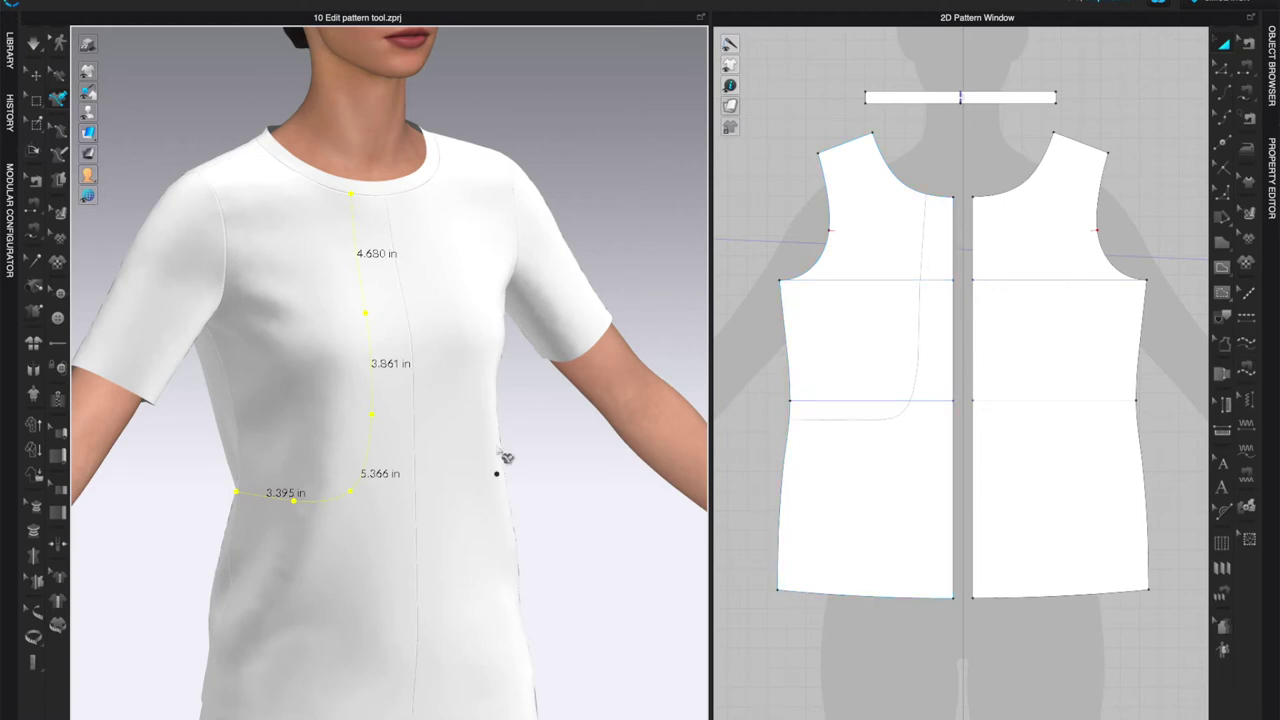
right_click_drag(500, 386, 466, 388)
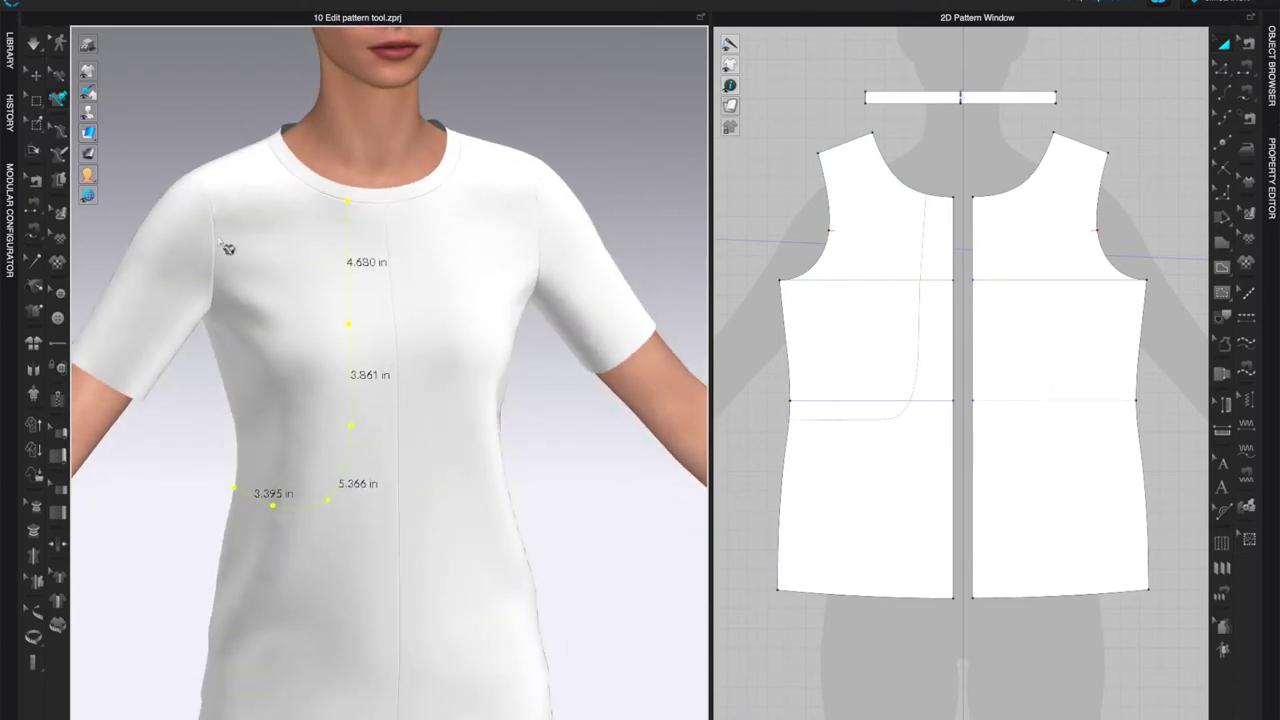
left_click(60, 75)
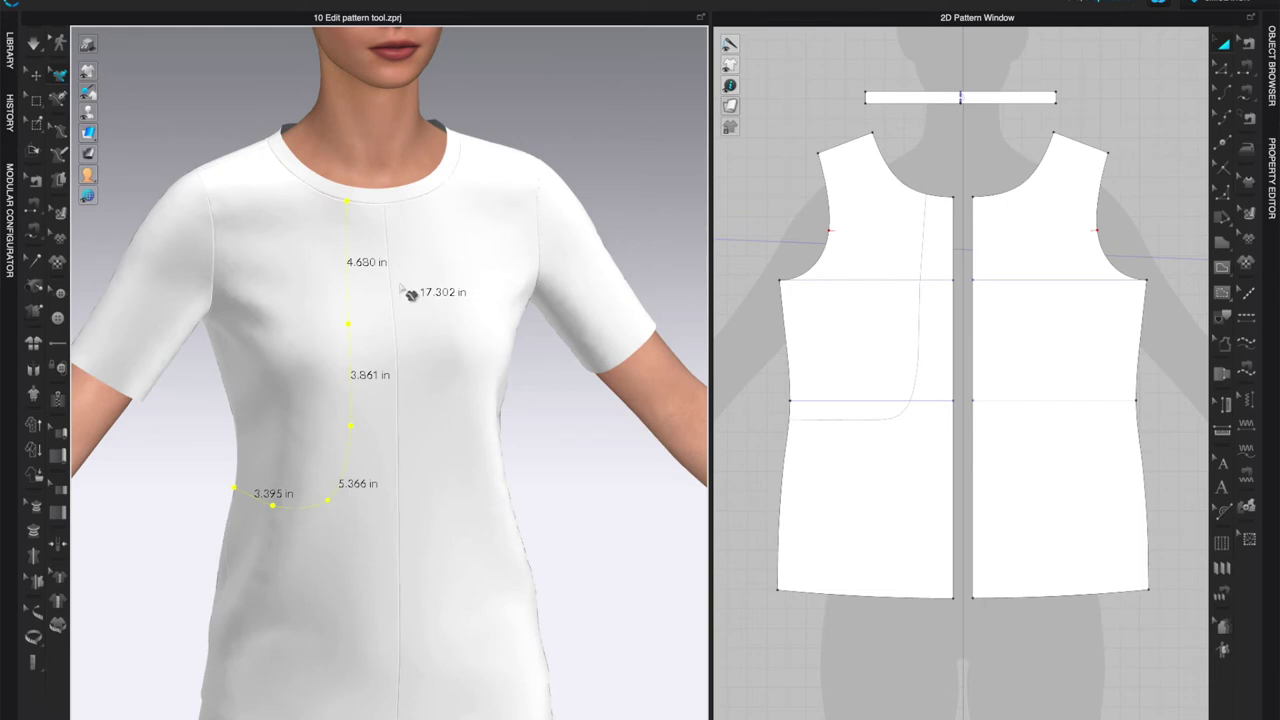
scroll(409, 292, "up", 2)
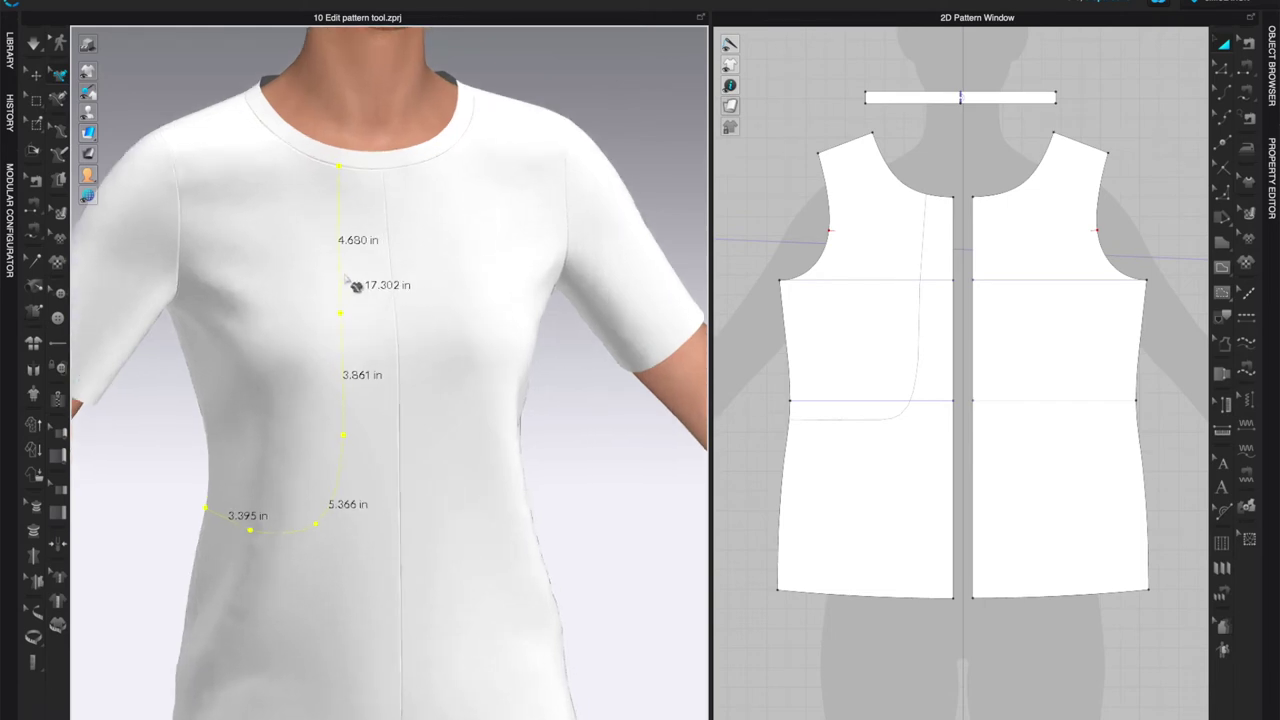
left_click(650, 100)
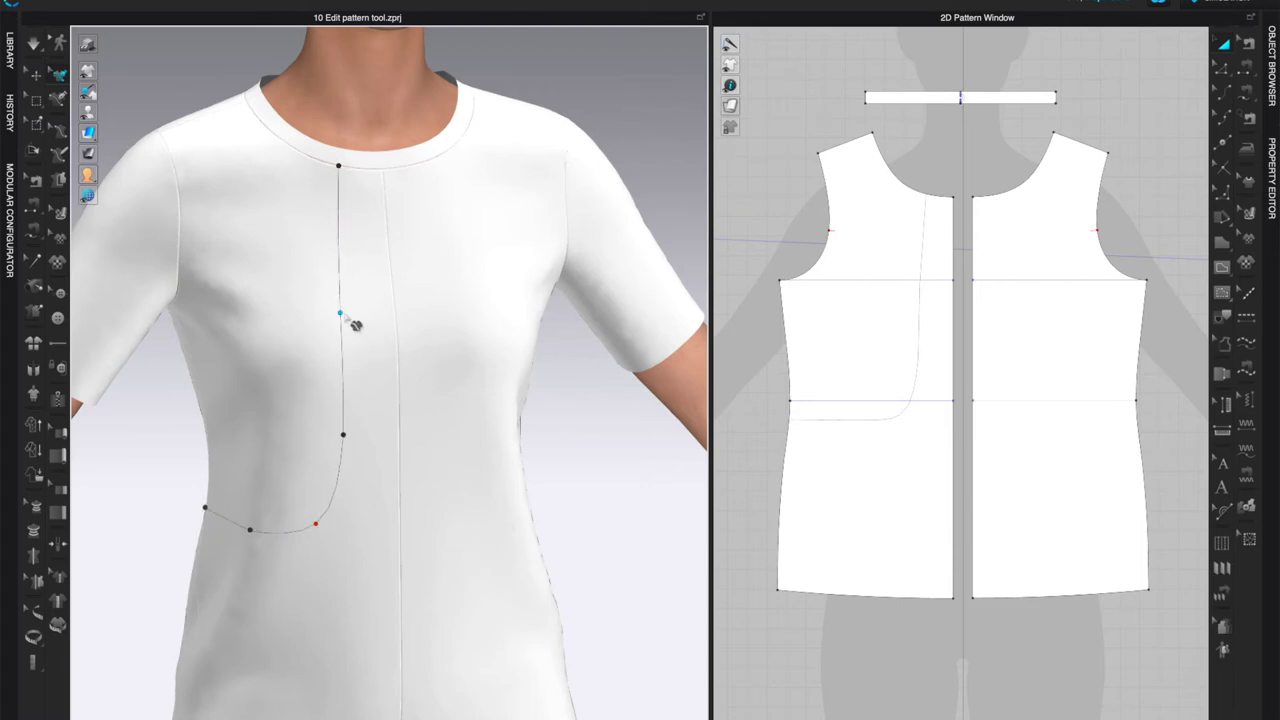
Step: Try moving the pen line's chest-level point toward the center front, and undo the move
left_click(341, 315)
left_click_drag(341, 315, 402, 325)
key("ctrl+z")
Step: Reshape the pen line's lower bend by moving its curve point slightly toward the center front
middle_click_drag(445, 500, 452, 340)
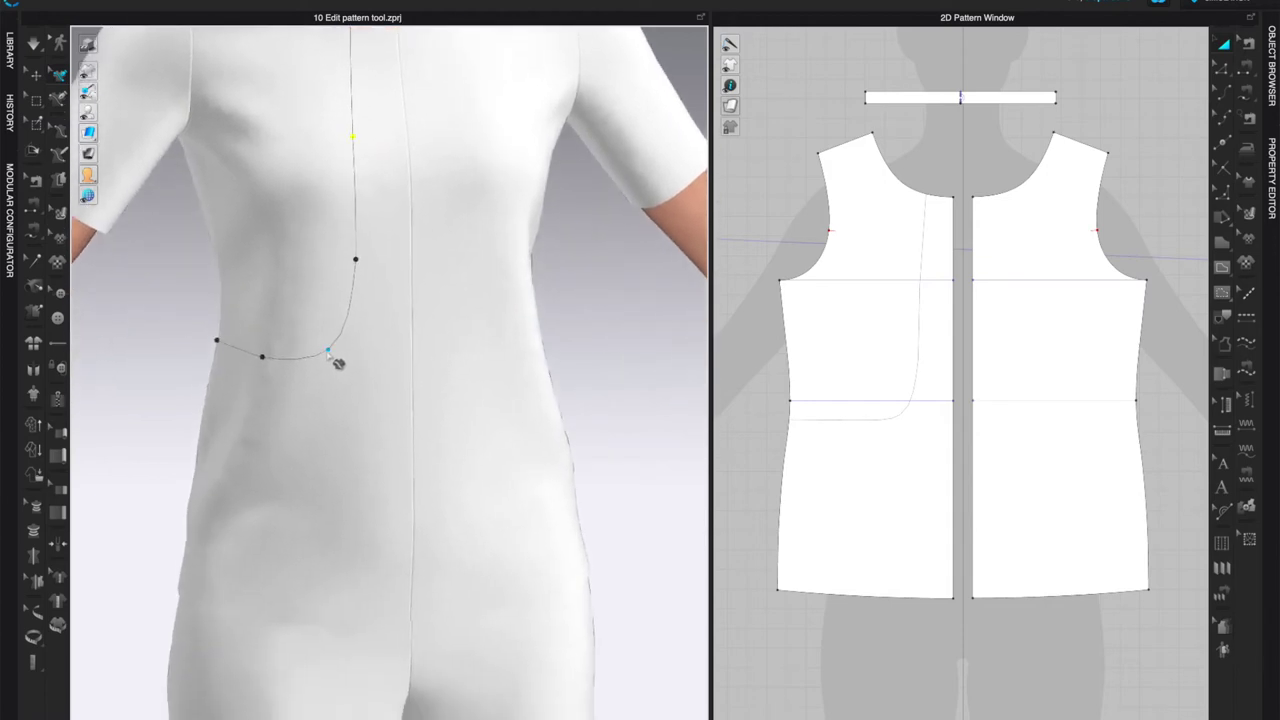
mouse_move(338, 360)
left_mouse_down()
mouse_move(354, 362)
mouse_move(355, 394)
mouse_move(350, 362)
mouse_move(370, 333)
mouse_move(349, 363)
left_mouse_up()
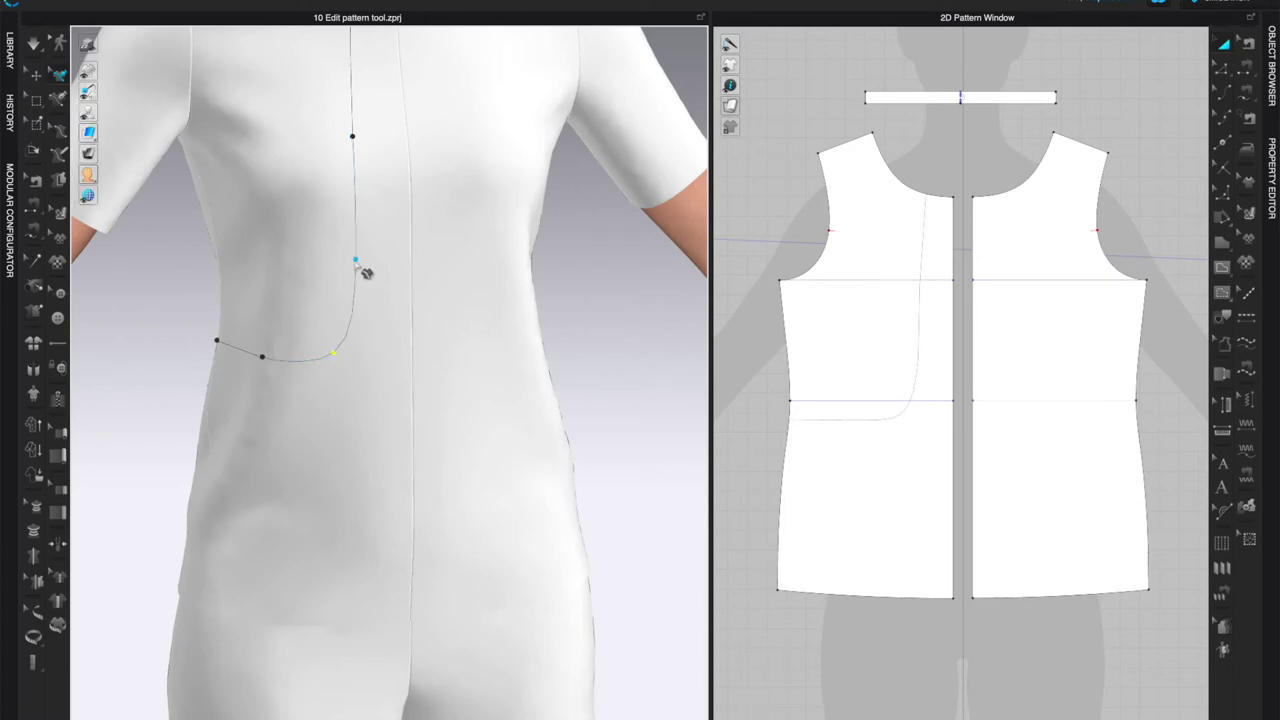
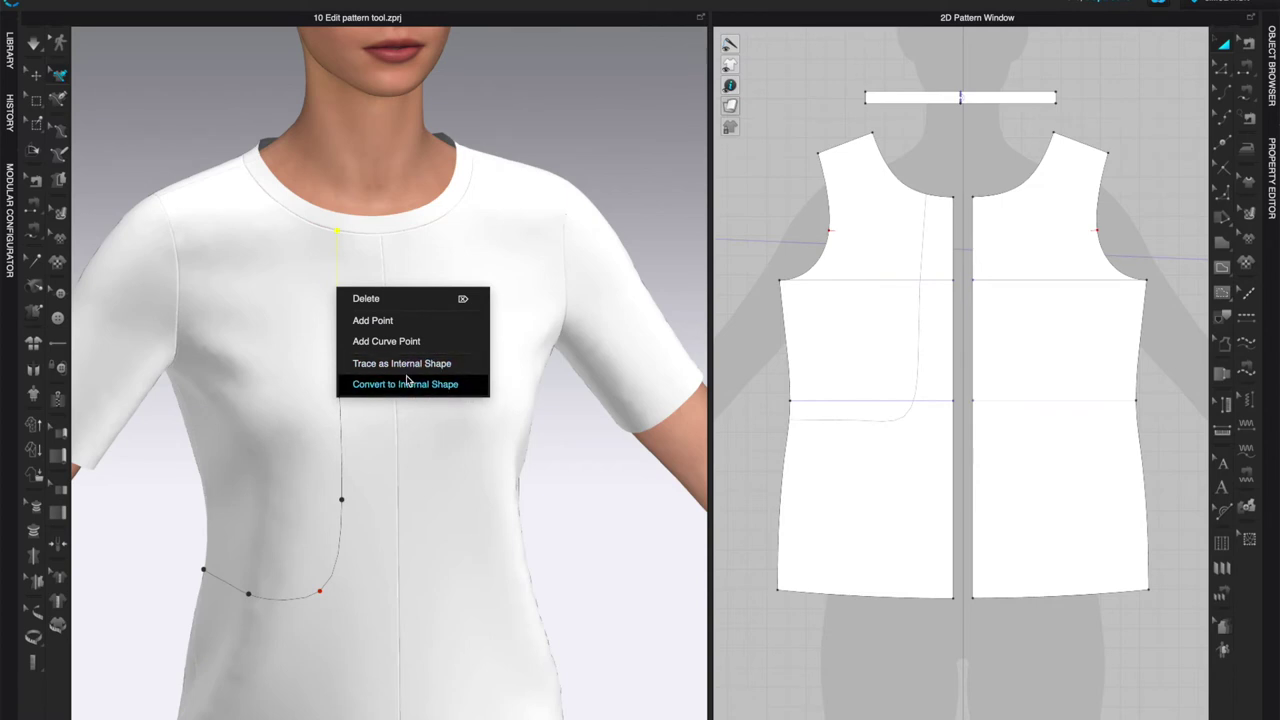
Step: Try adding a point on the pen line's upper segment, between the neckline and the chest-level point
left_click(400, 321)
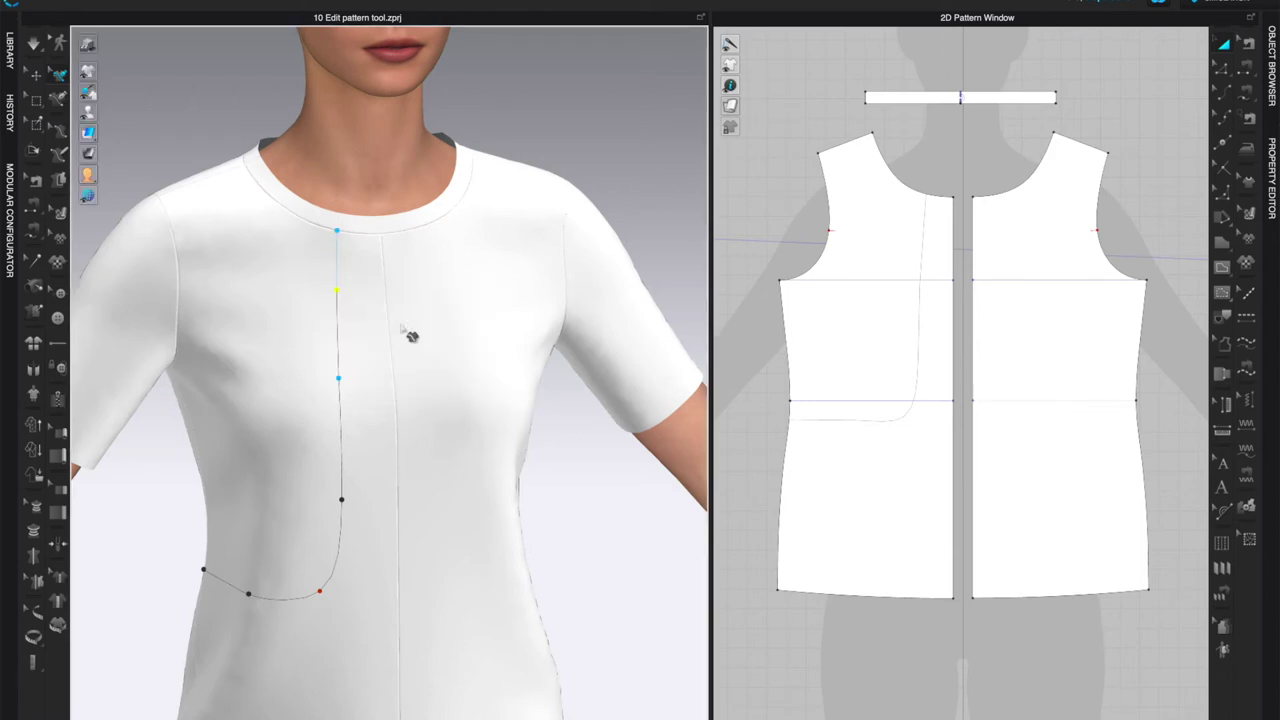
scroll(359, 320, "up", 3)
scroll(359, 320, "up", 1)
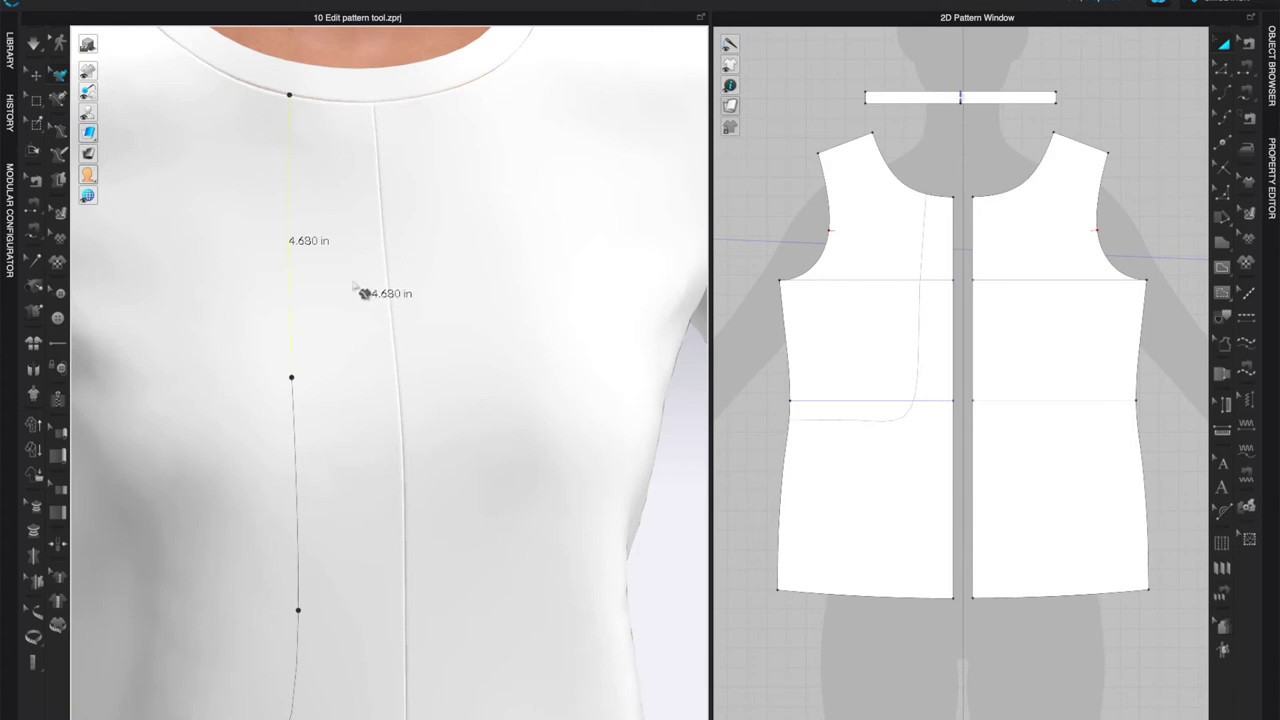
left_click(303, 232)
left_click(666, 537)
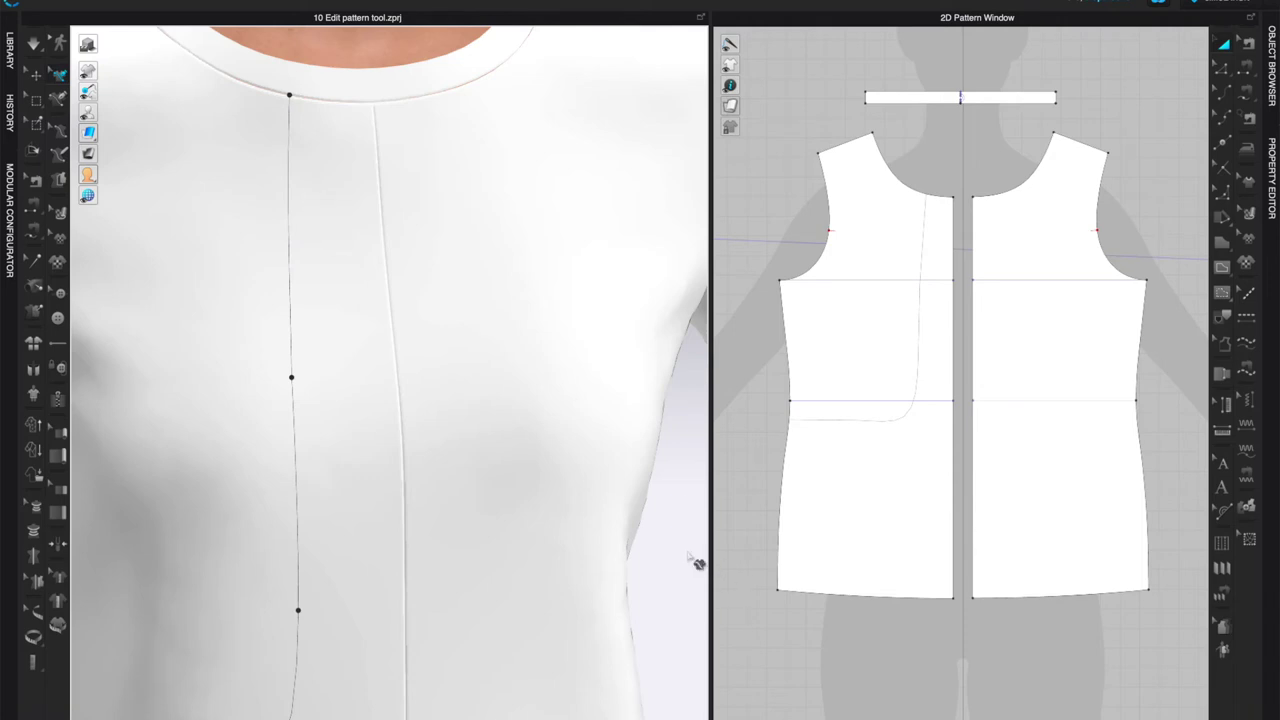
Step: Add a point to the pen line's upper segment, midway between the neckline and the chest-level point
right_click(290, 256)
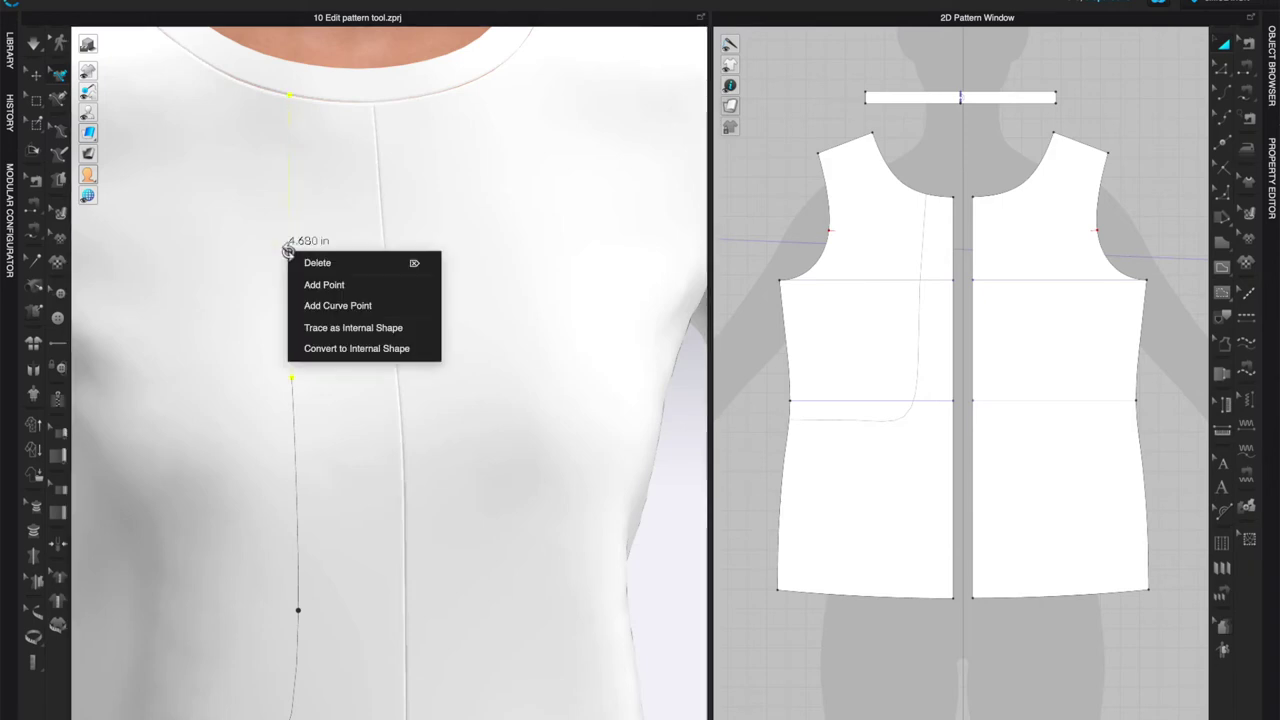
left_click(330, 280)
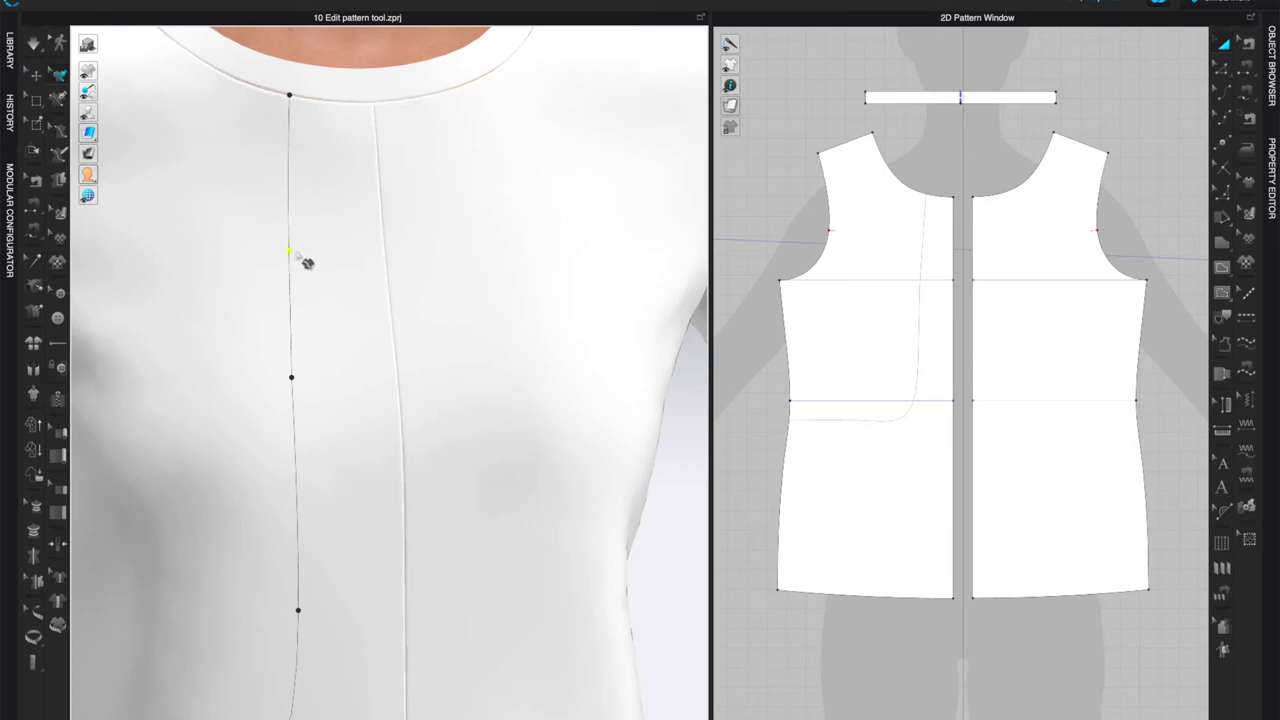
mouse_move(300, 262)
left_mouse_down()
mouse_move(362, 266)
mouse_move(198, 258)
mouse_move(360, 265)
mouse_move(275, 260)
mouse_move(300, 257)
left_mouse_up()
Step: Add a curve point on the segment just below the chest-level point and bow it toward the side seam
scroll(394, 470, "up", 2)
right_click_drag(394, 608, 422, 480)
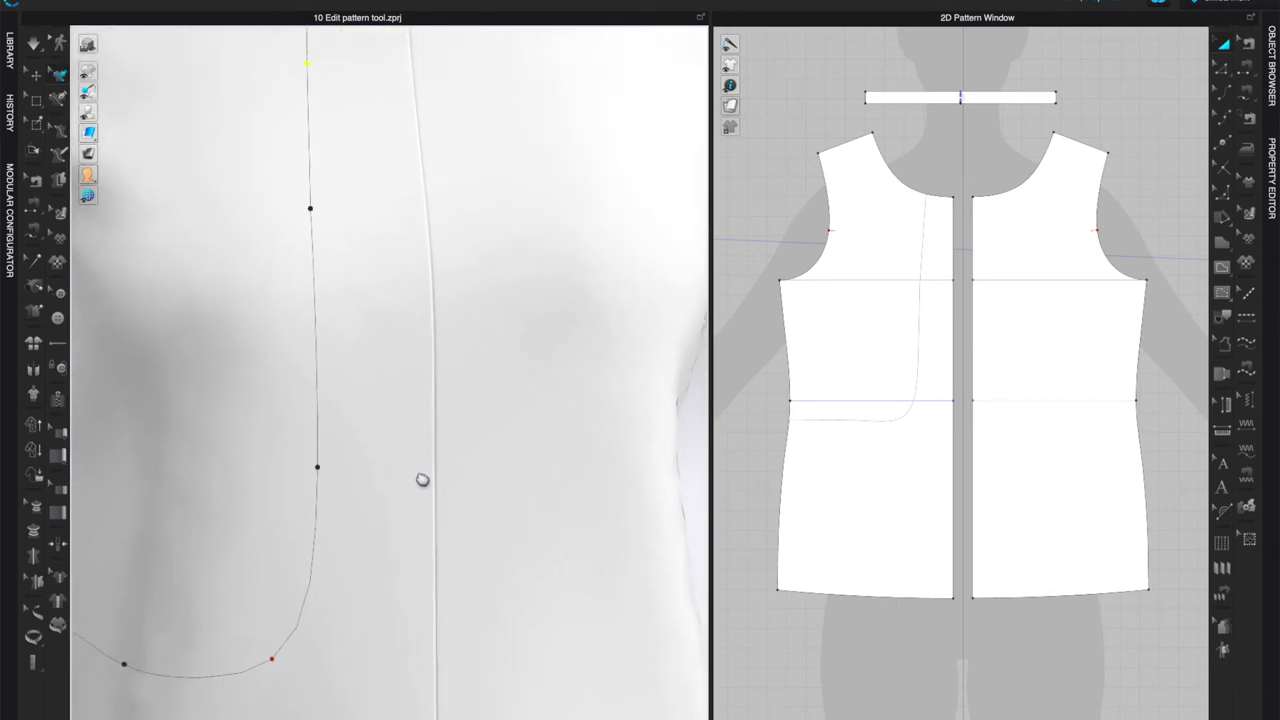
right_click(315, 338)
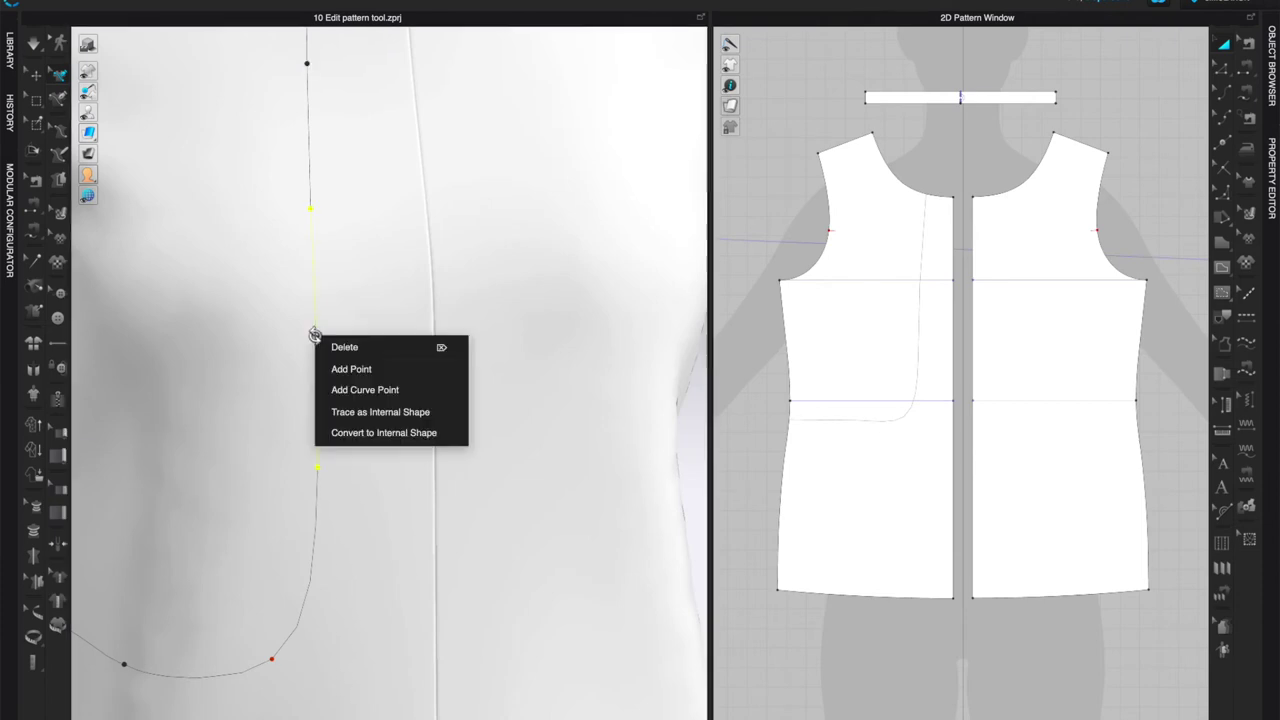
left_click(367, 390)
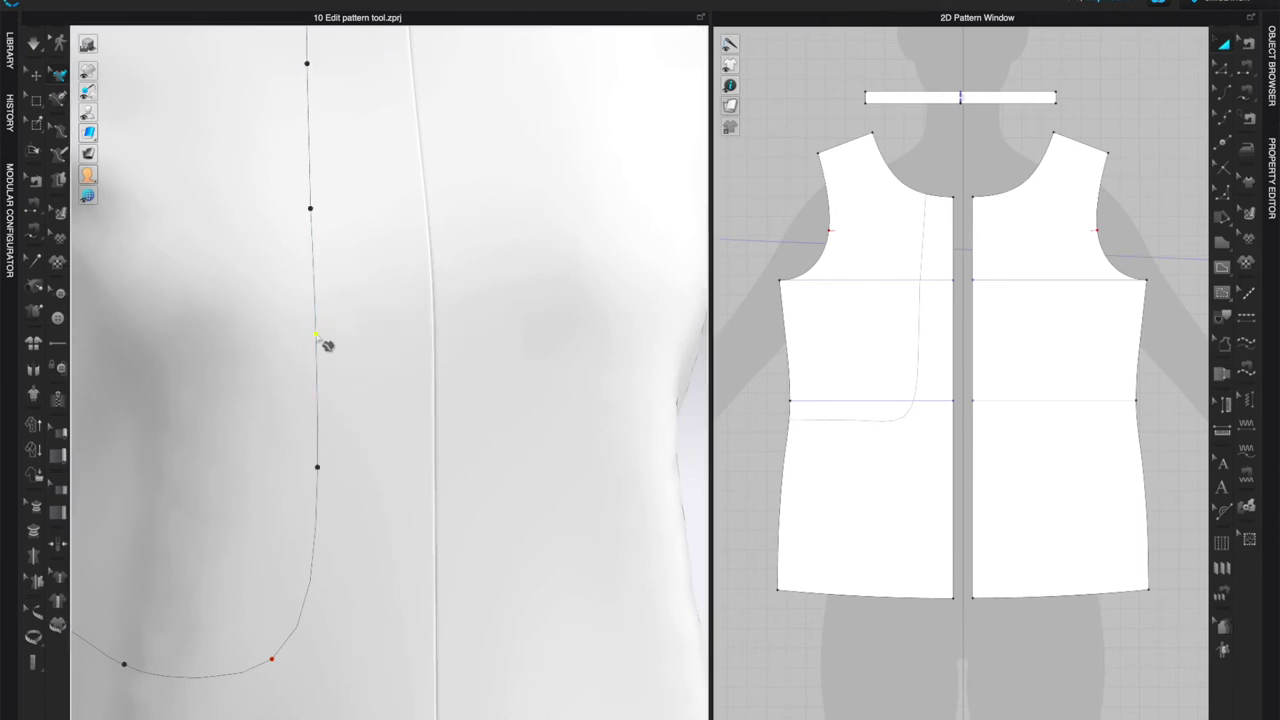
left_click_drag(327, 345, 280, 350)
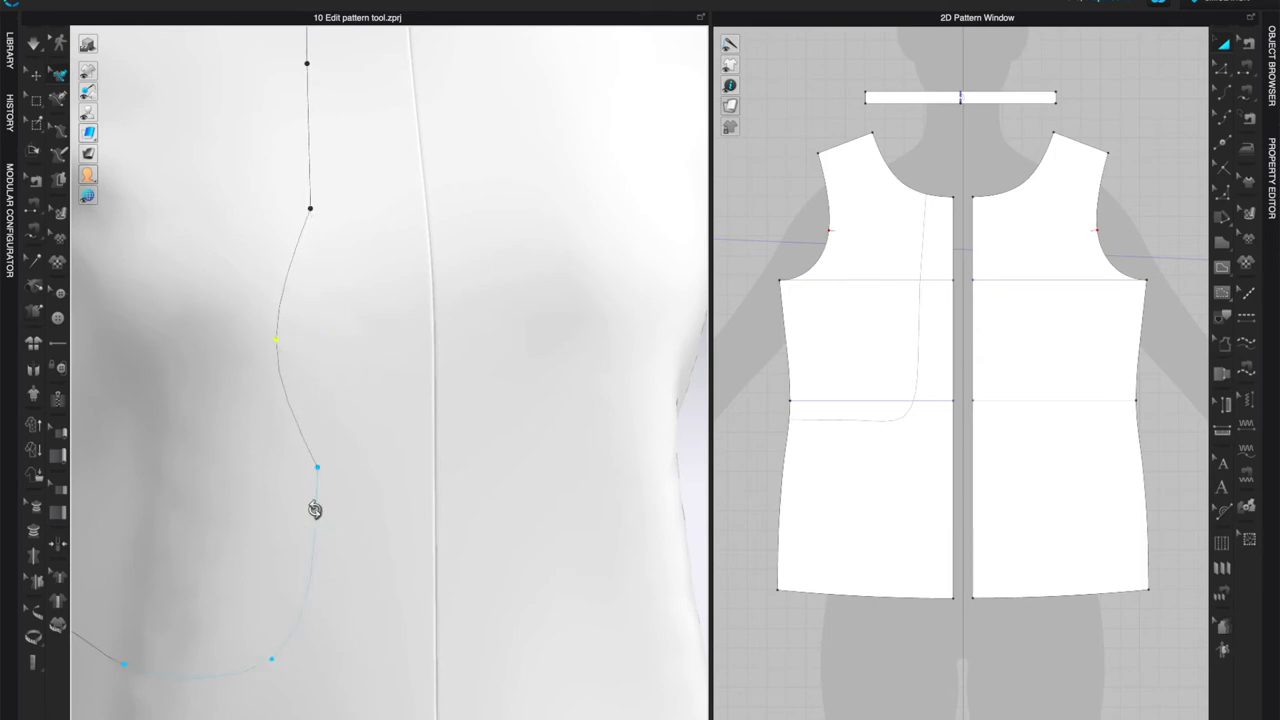
Step: Add a curve point near the start of the pen line's lower bend and bow it toward the center front
right_click(315, 510)
left_click(371, 562)
left_click_drag(317, 512, 341, 539)
Step: Draw a second 3D Pen line with straight and curved segments from the neckline down to the lower center front seam
scroll(430, 420, "down", 2)
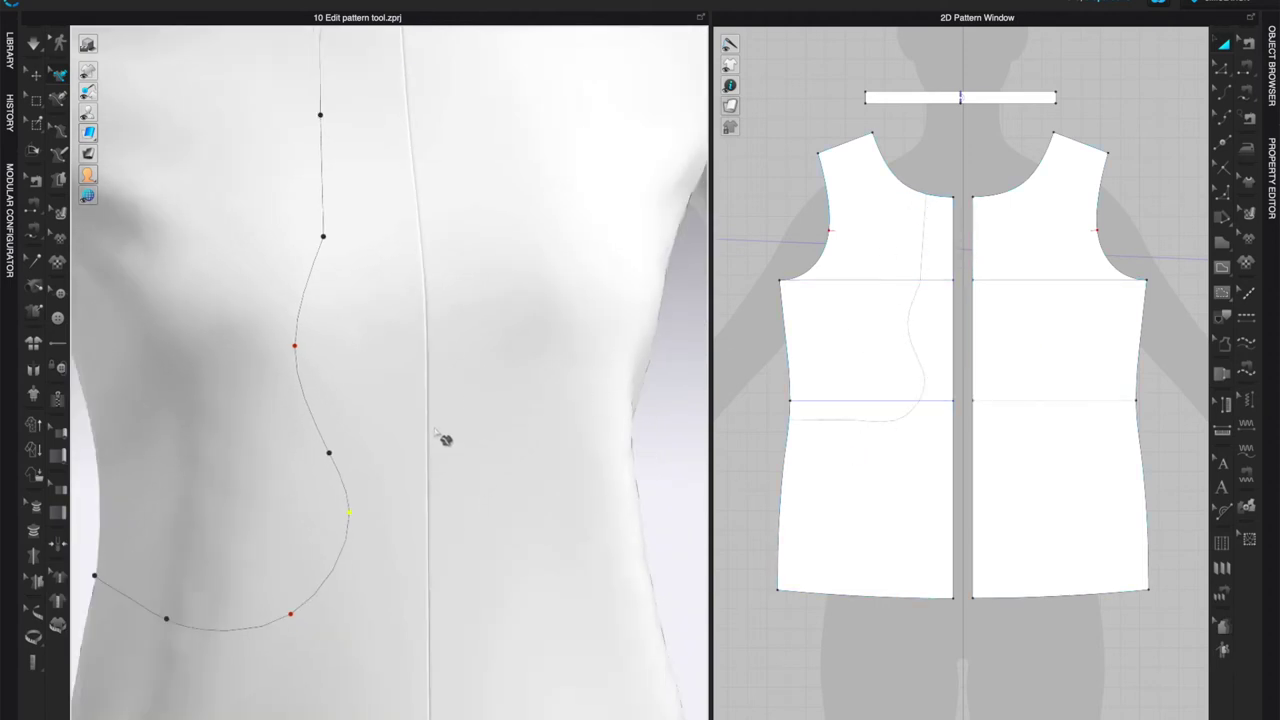
scroll(417, 431, "down", 3)
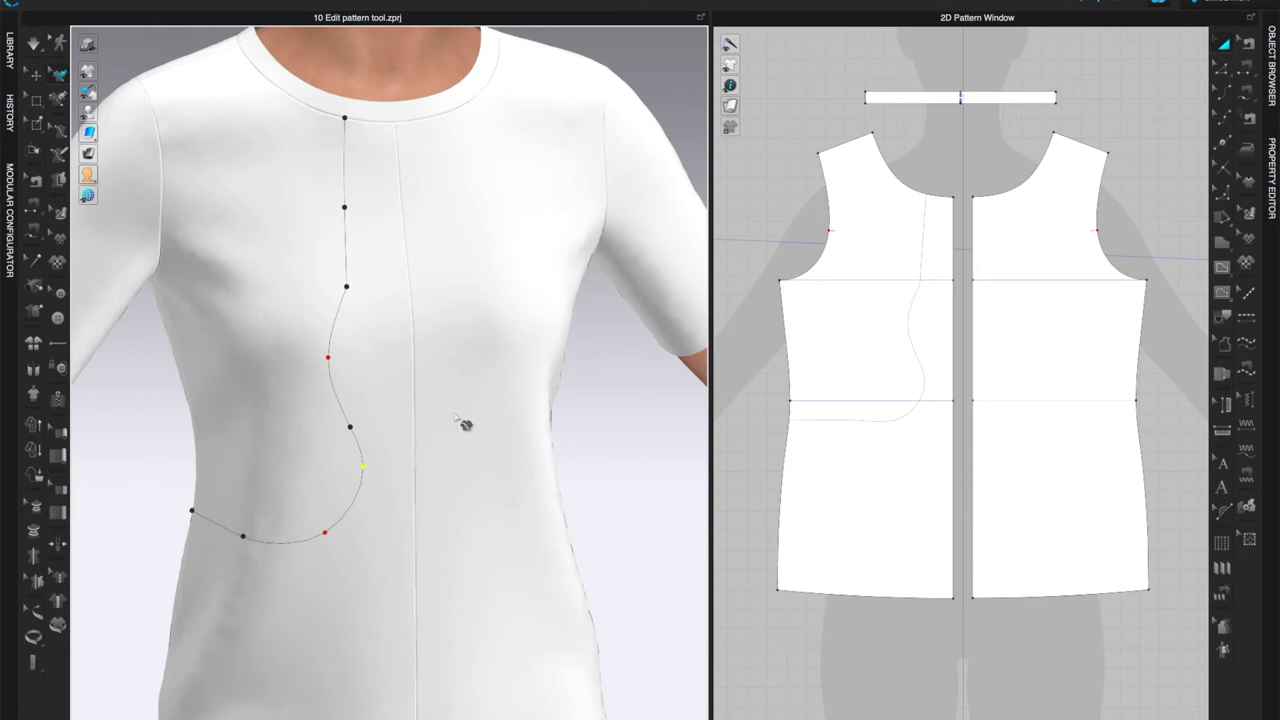
left_click(59, 99)
left_click(278, 88)
left_click(238, 239)
left_click(377, 350)
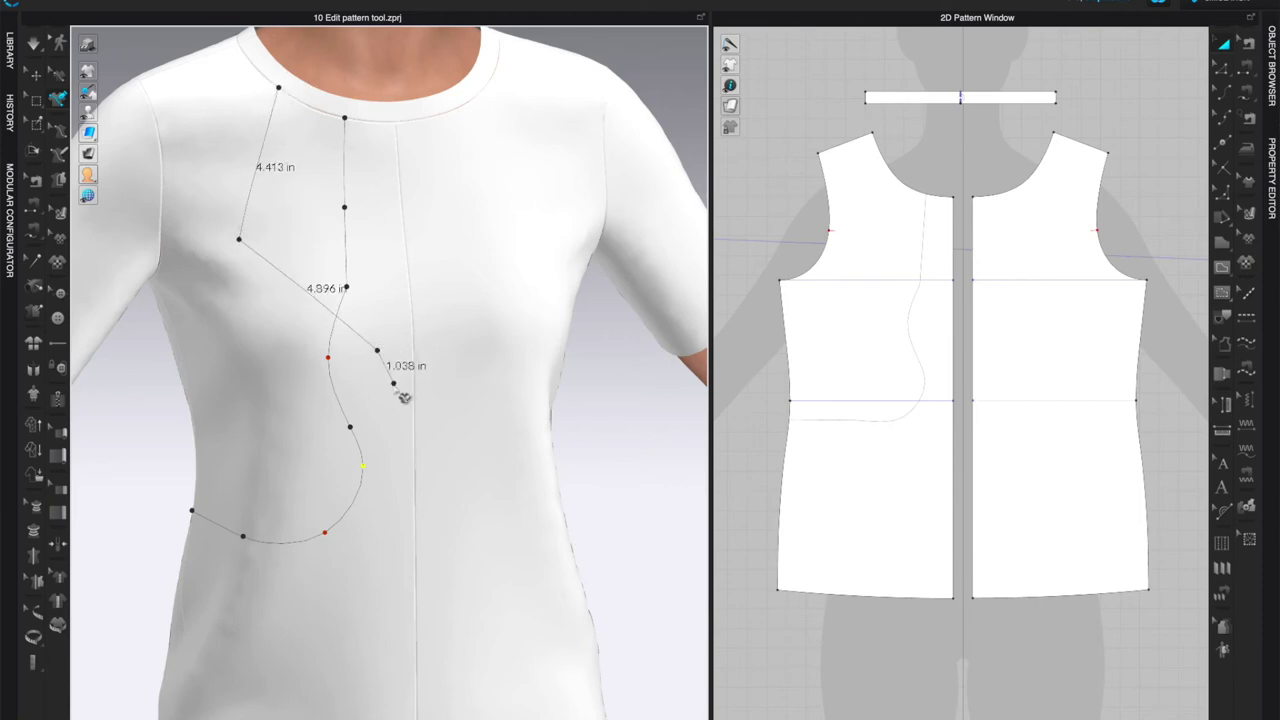
left_click(389, 381)
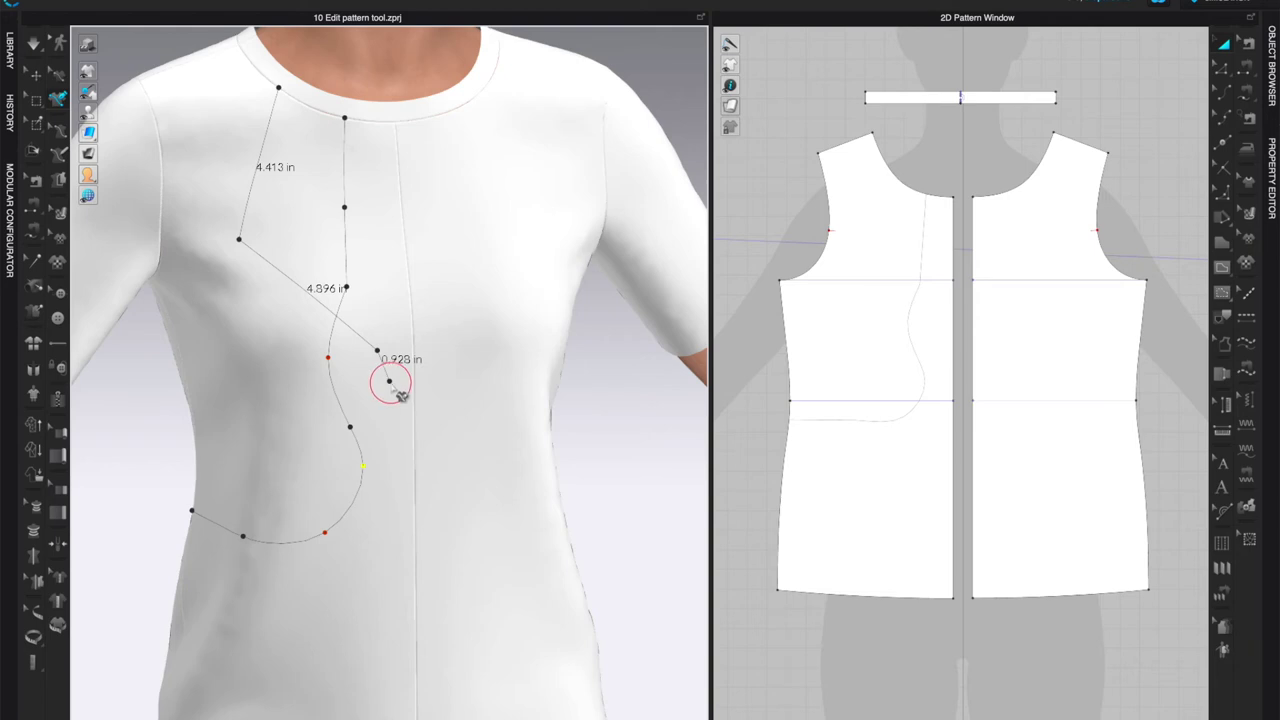
left_click(362, 466)
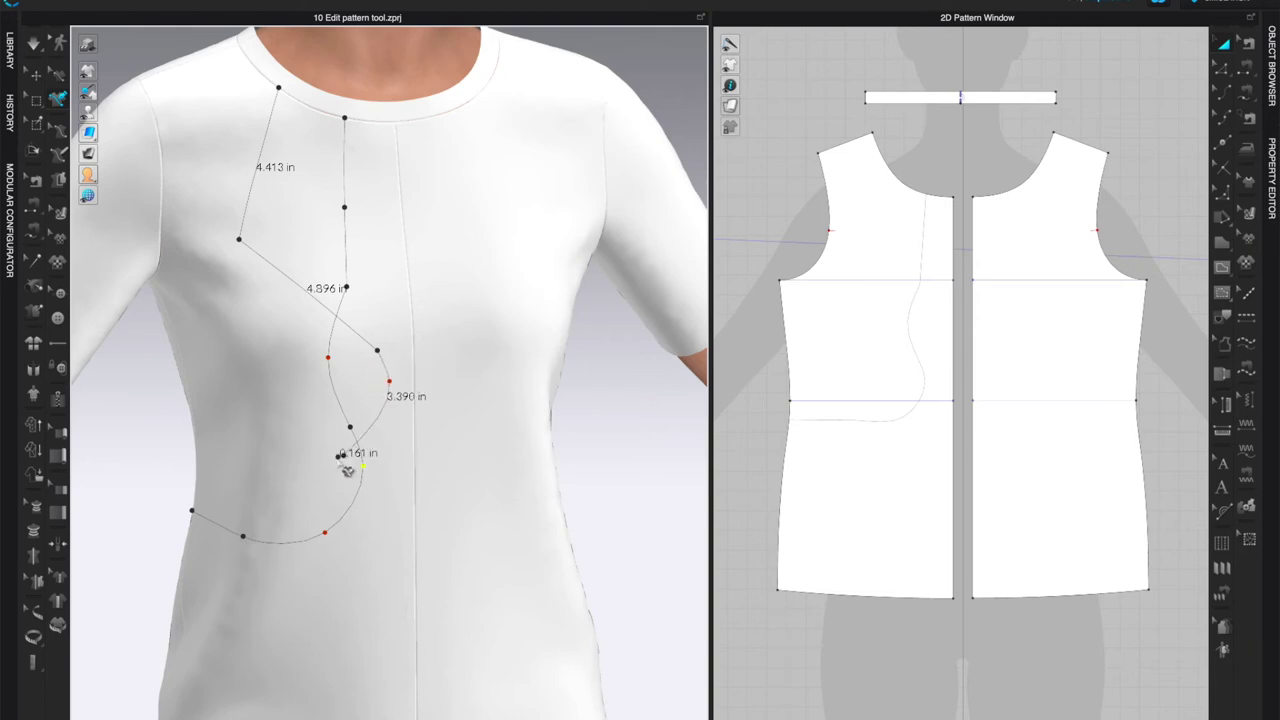
left_click(266, 480)
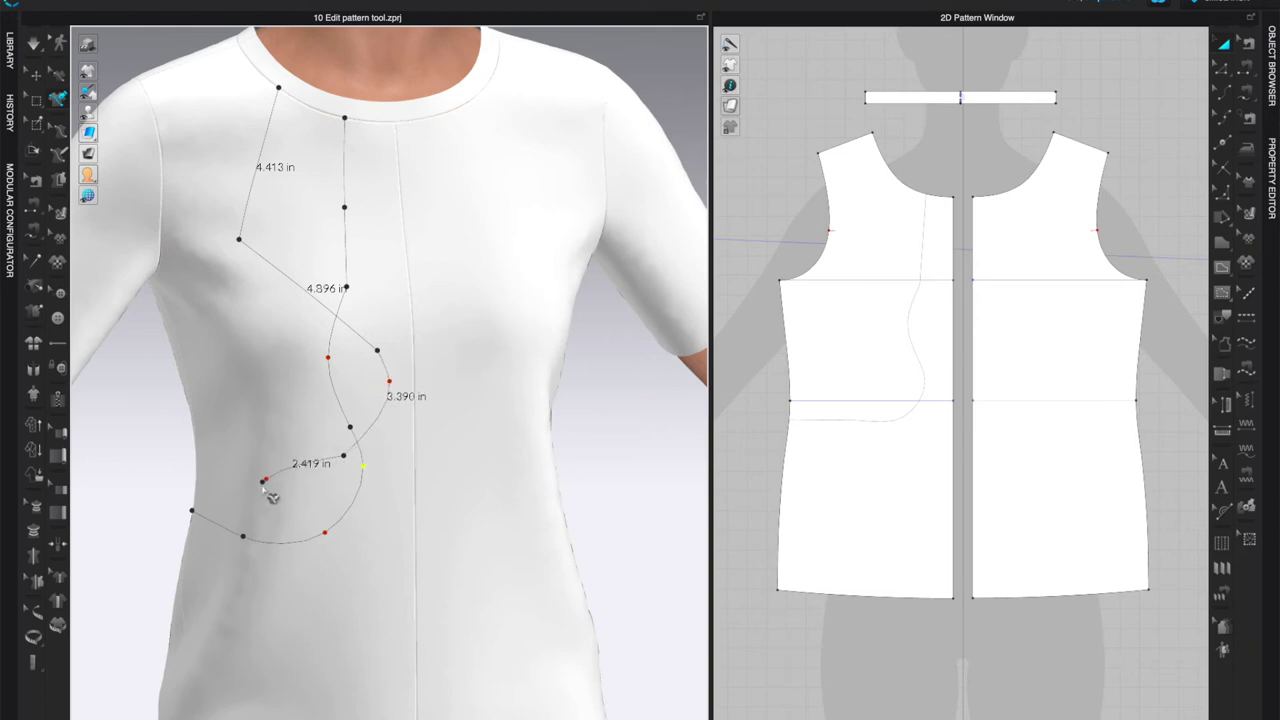
left_click(276, 610)
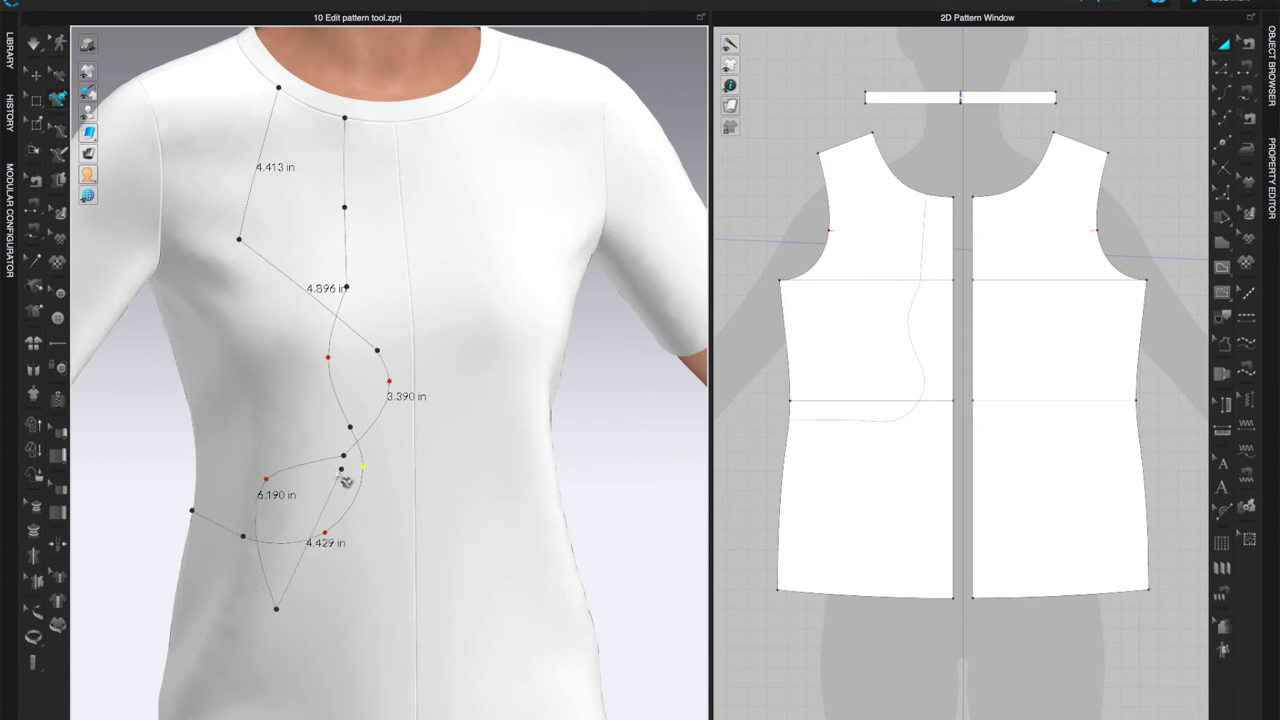
left_click(418, 623)
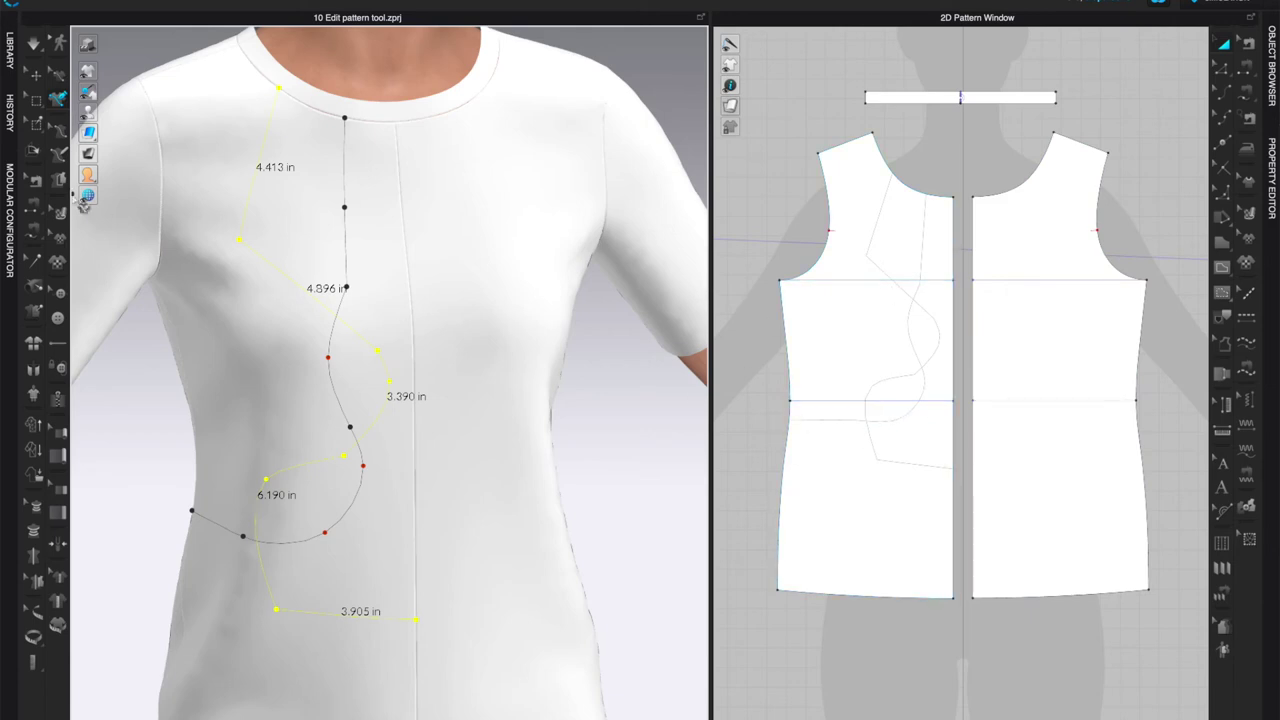
Step: Switch to Edit 3D Pen (Garment), deselect the second pen line, and activate Edit Pattern for the 2D patterns
left_click(60, 76)
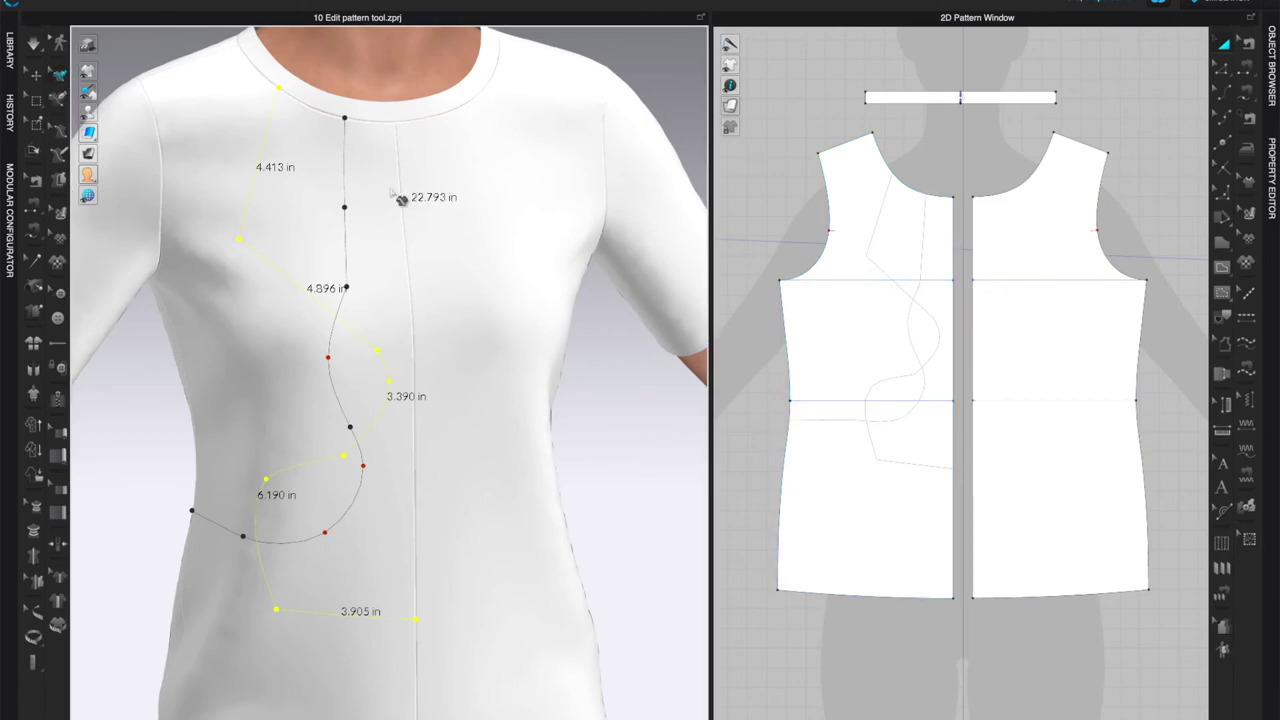
left_click(668, 70)
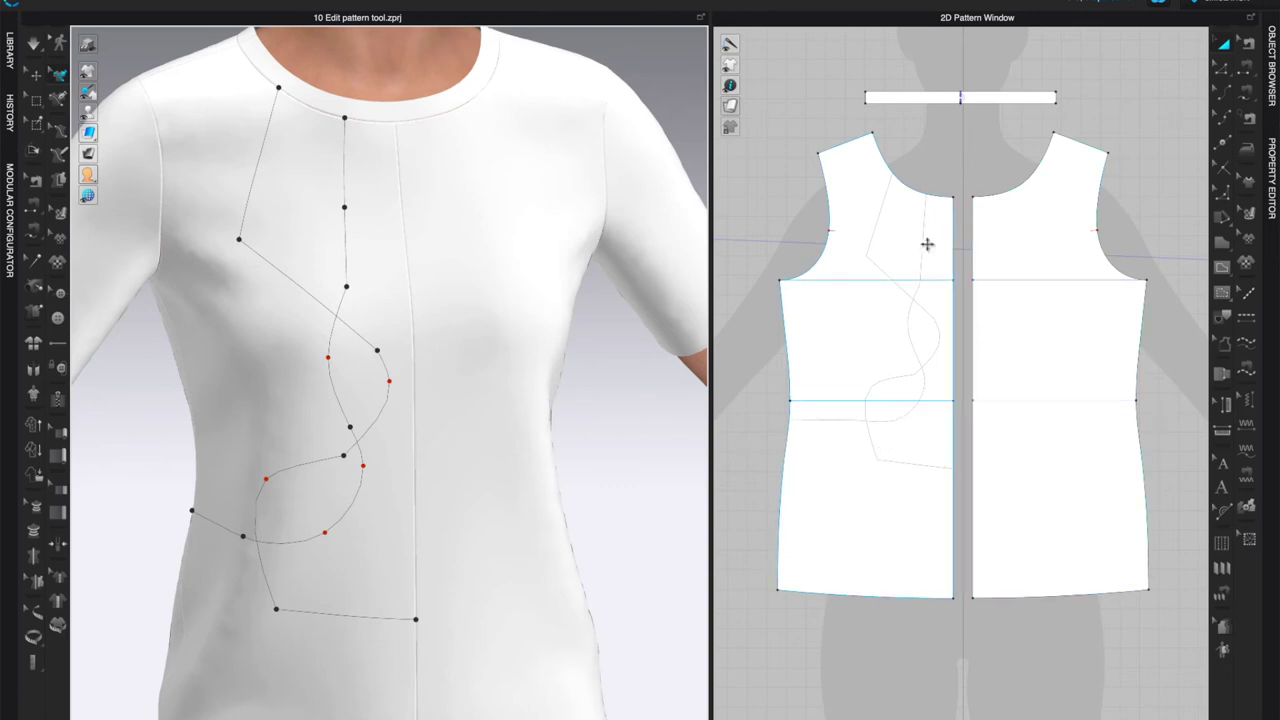
left_click(1221, 68)
Step: Select every segment of the second pen line and trace it as an internal shape
left_click(266, 146)
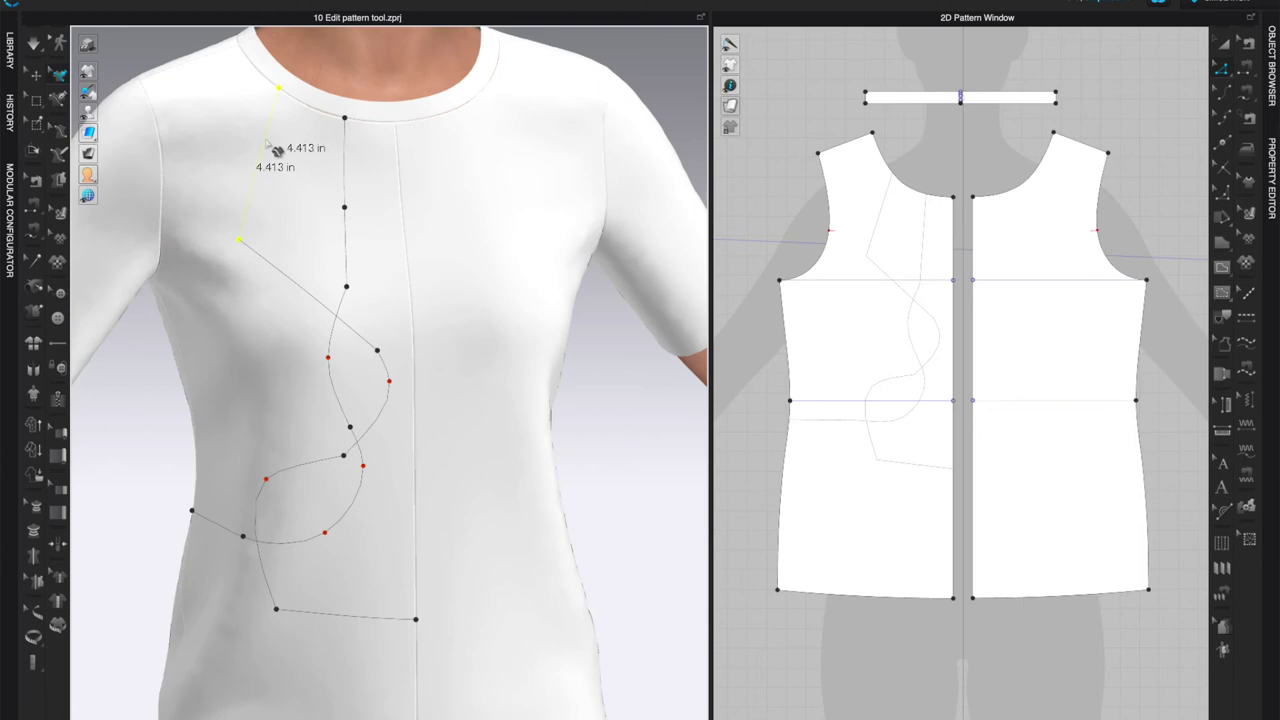
left_click(308, 286, "shift")
left_click(392, 379, "shift")
left_click(321, 469, "shift")
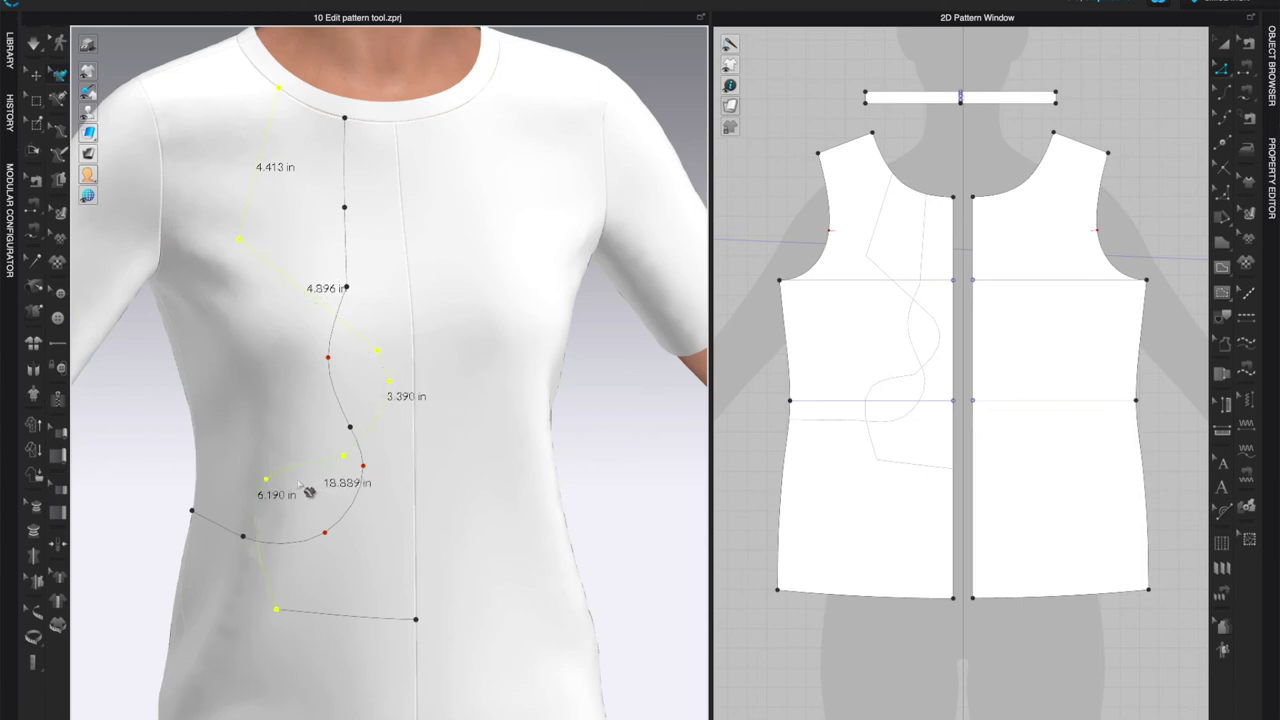
left_click(337, 619, "shift")
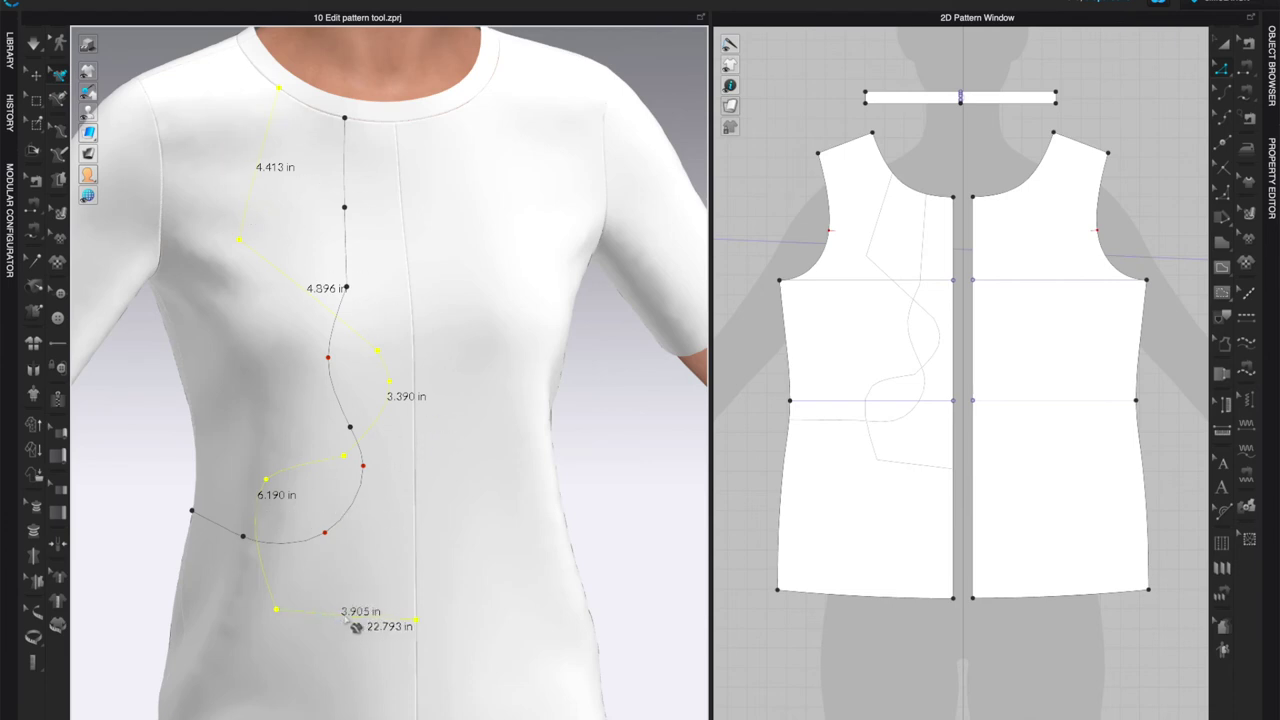
left_click(329, 615)
right_click(330, 617)
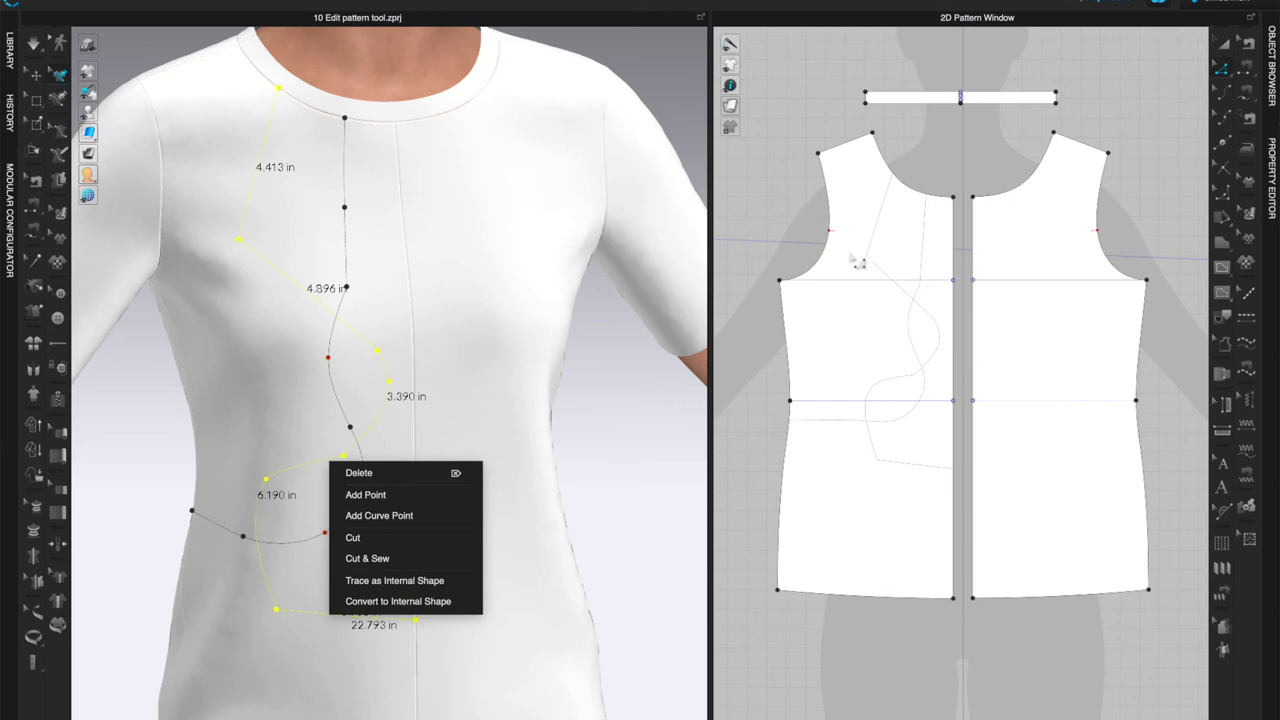
left_click(417, 588)
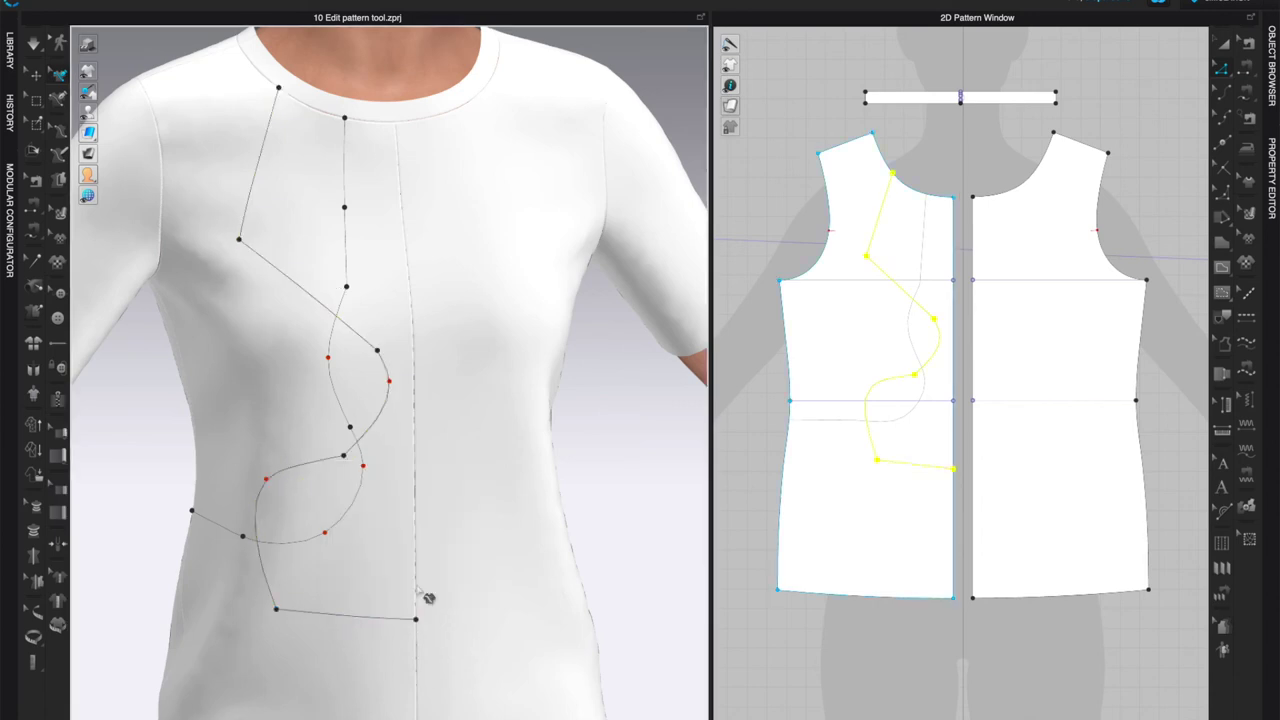
Step: Move the traced internal shape toward the side seam on the 2D front pattern, and delete it
left_click(1224, 44)
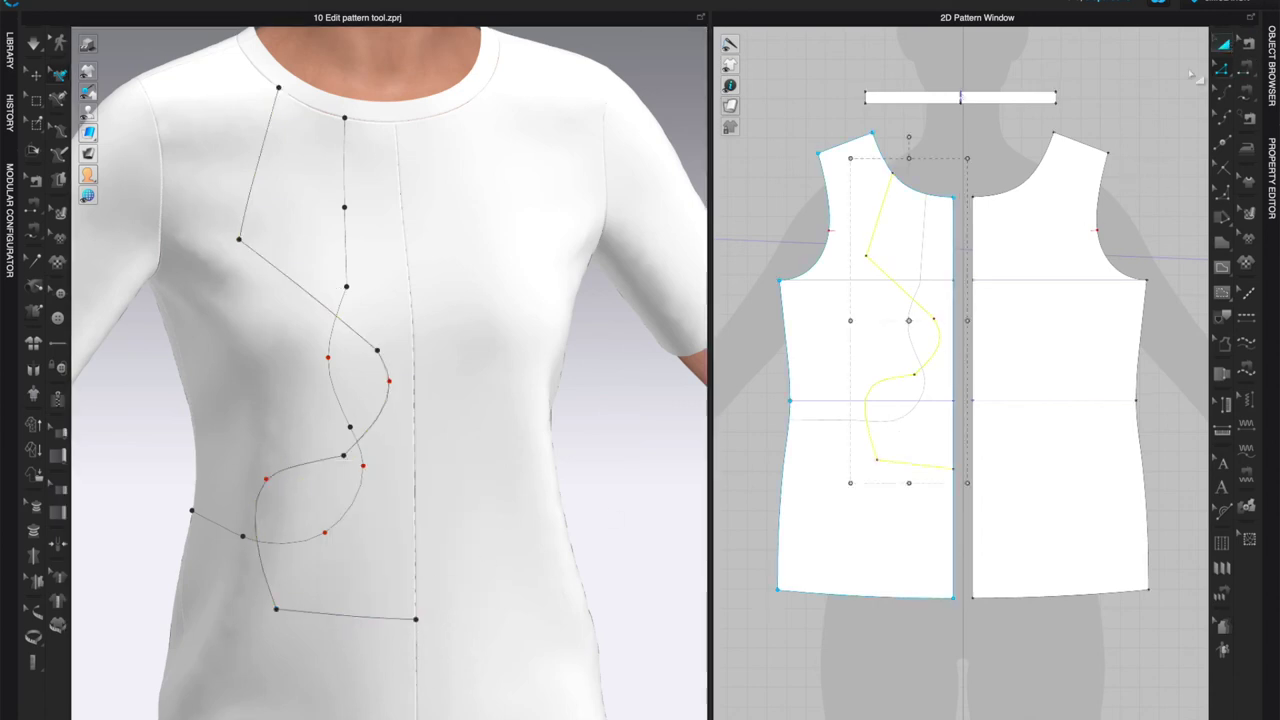
left_click_drag(897, 286, 841, 328)
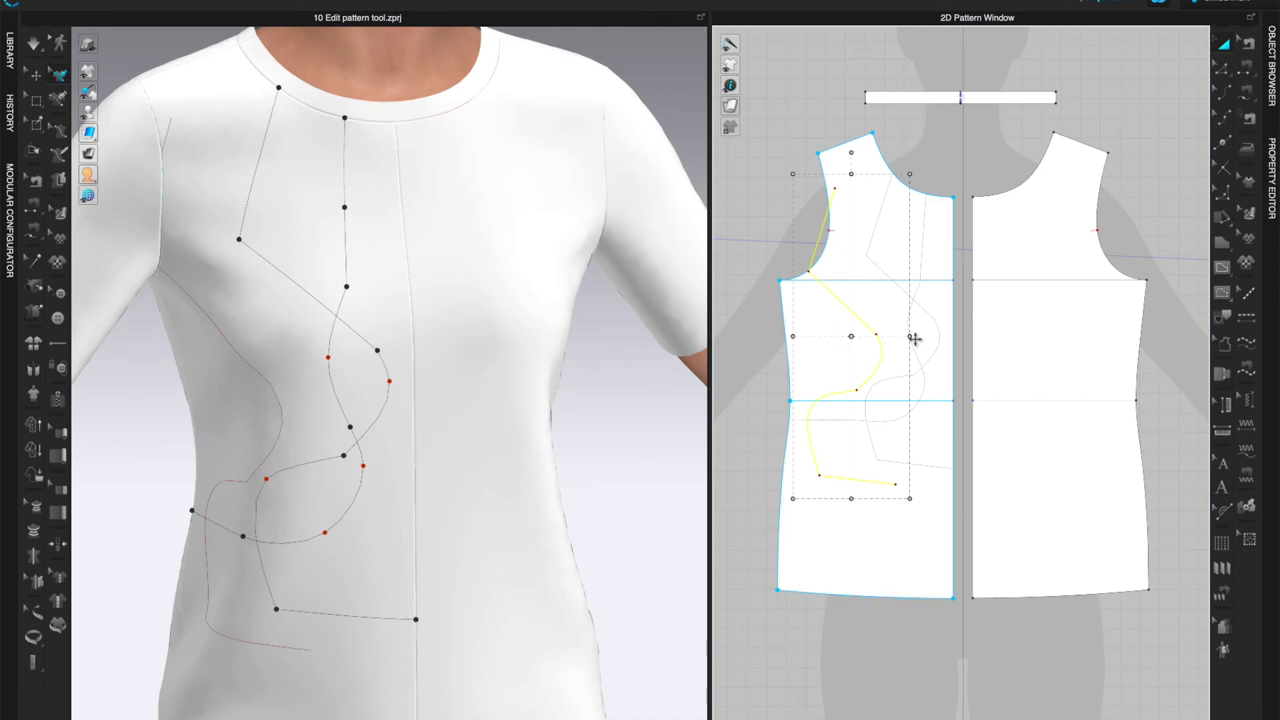
key("Delete")
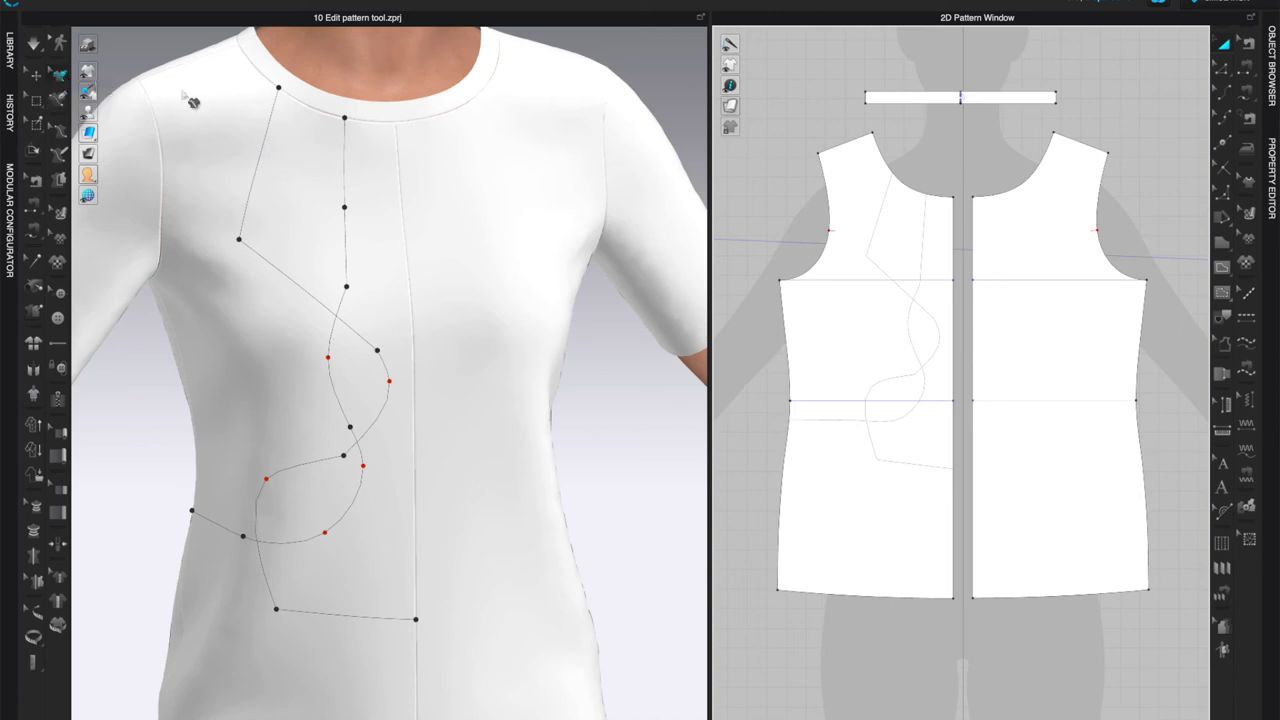
Step: Select every segment of the second pen line and convert it to an internal shape
left_click(272, 138)
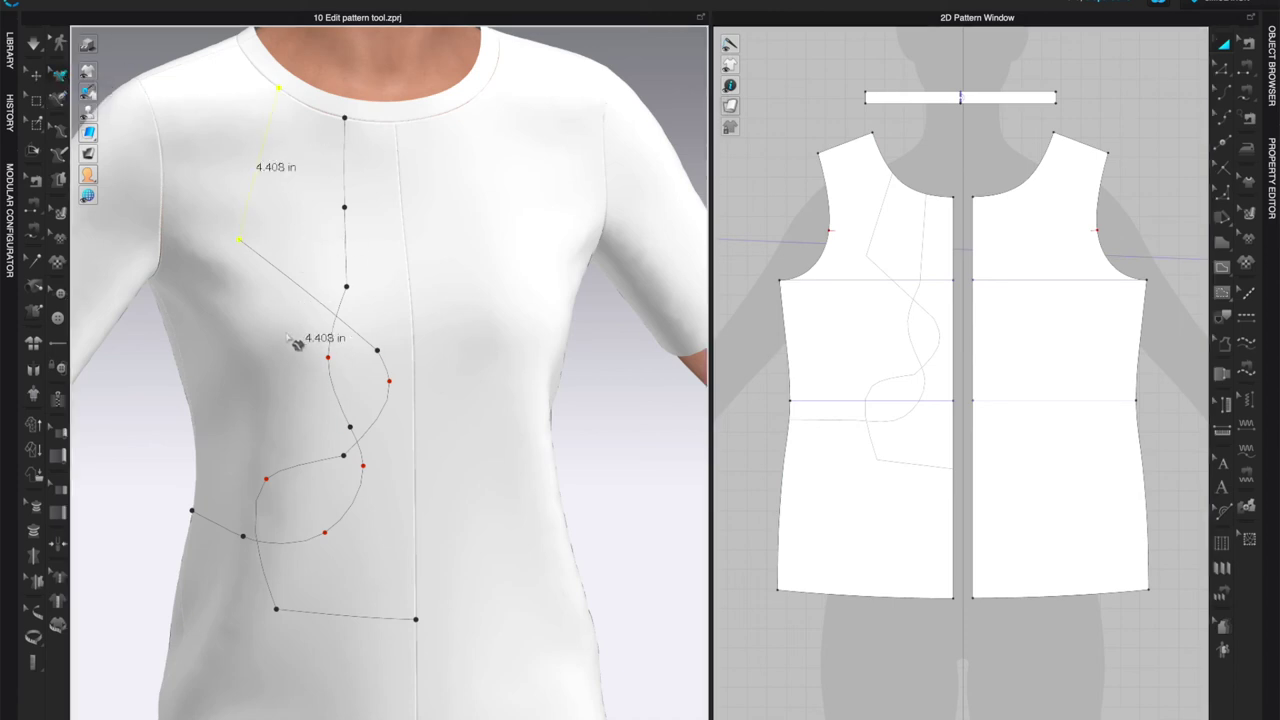
left_click(314, 298, "shift")
left_click(386, 388, "shift")
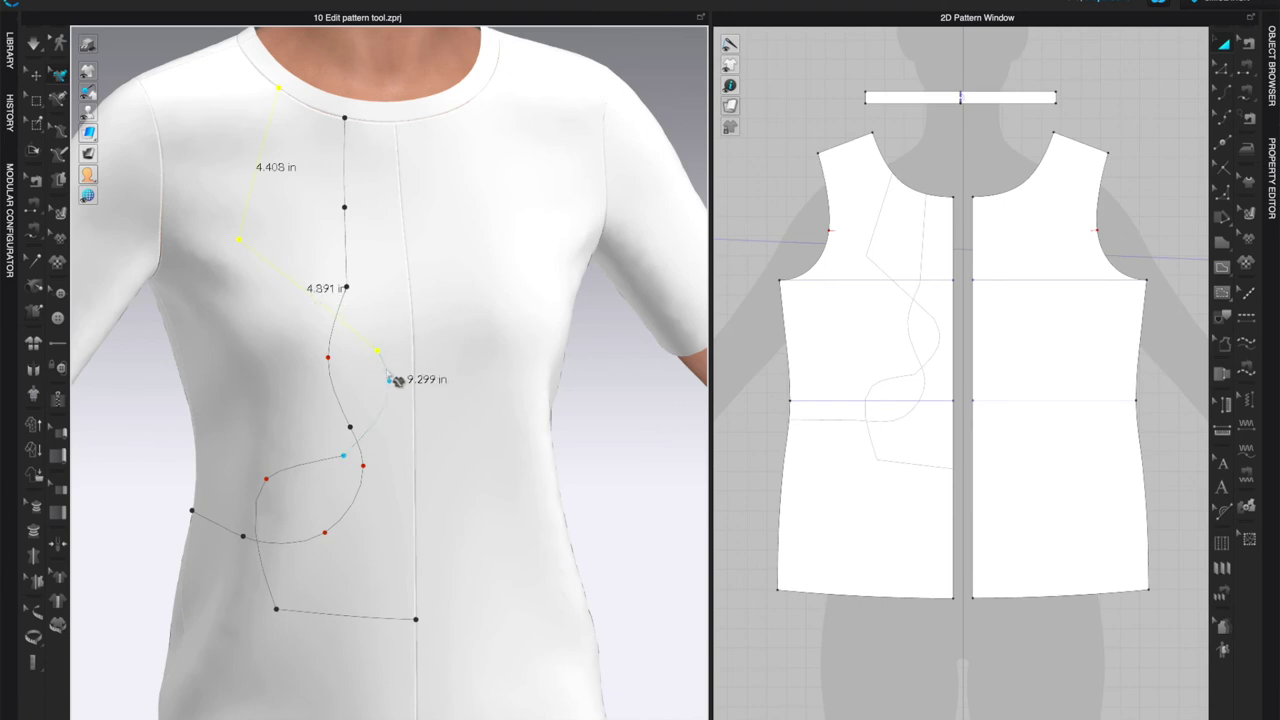
left_click(303, 467, "shift")
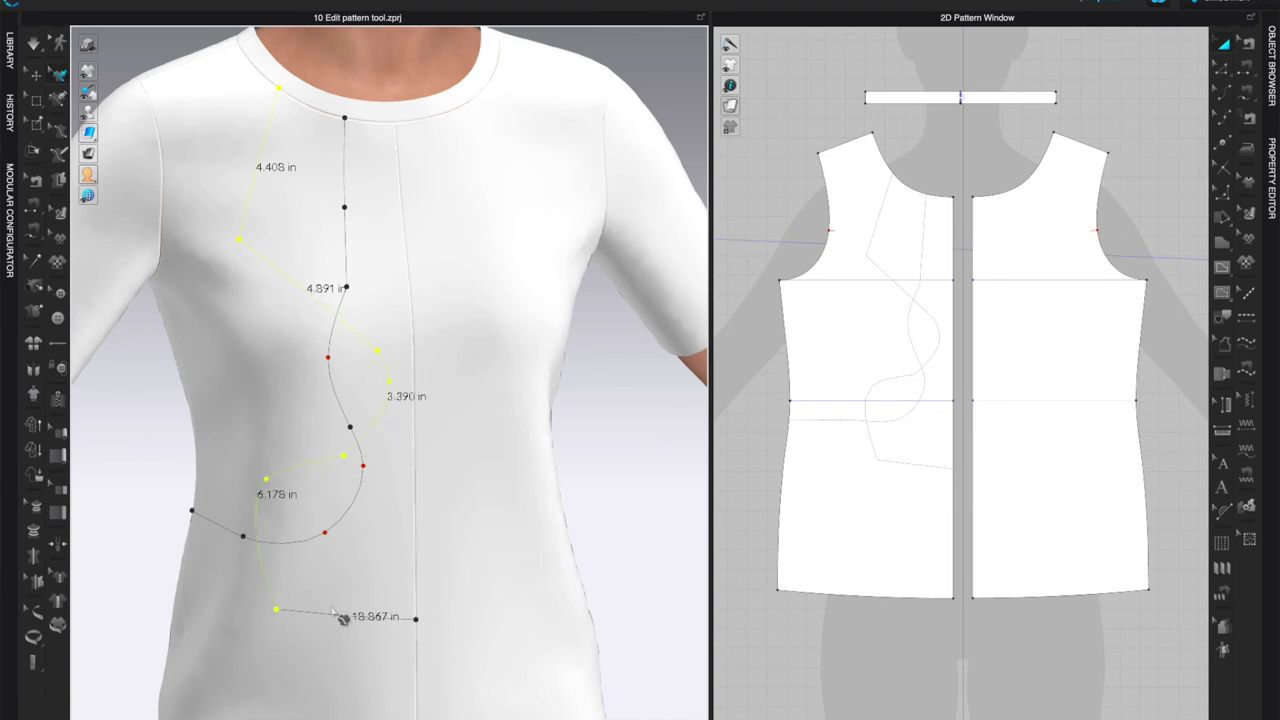
left_click(338, 620, "shift")
right_click(334, 618)
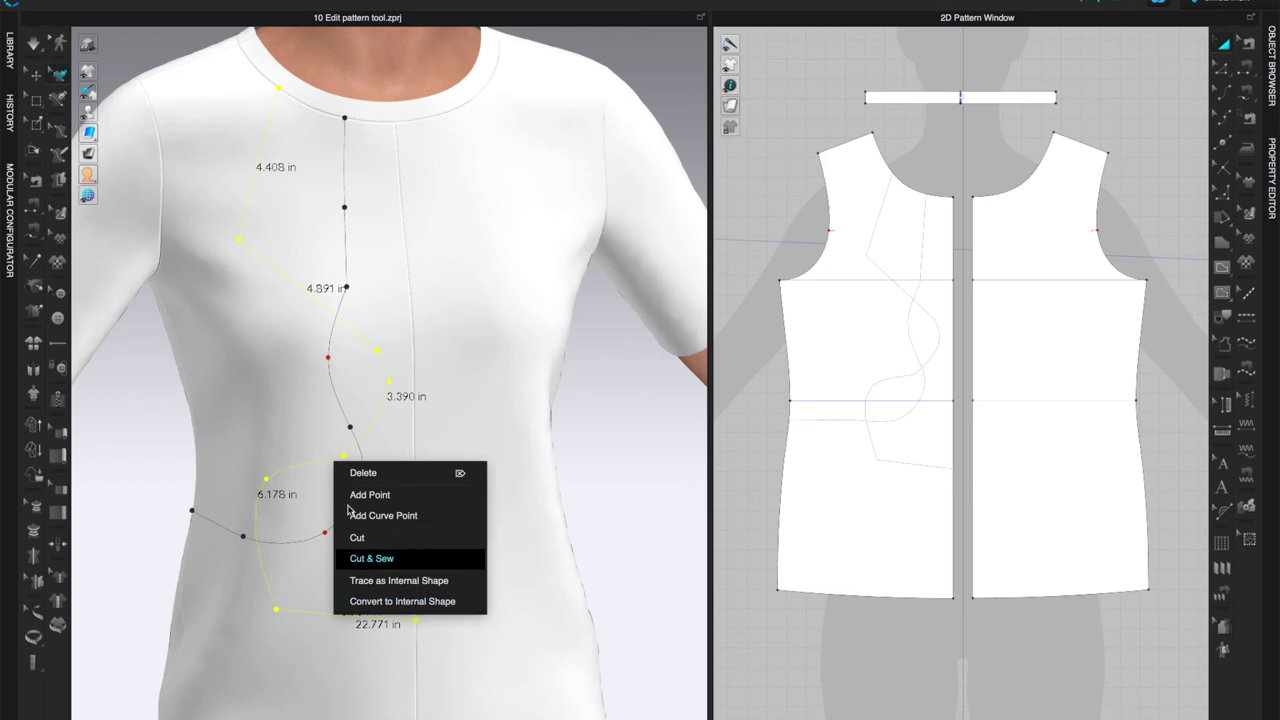
left_click(409, 603)
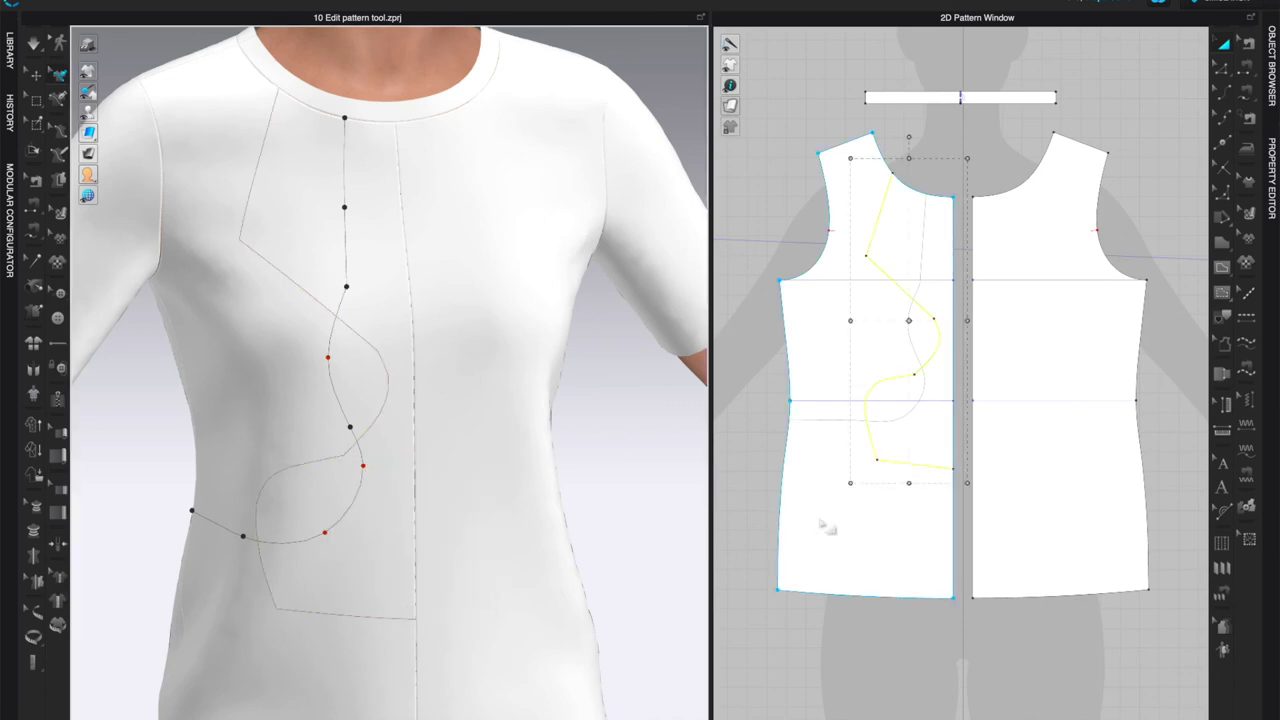
Step: Try moving the converted internal shape toward the armhole on the 2D pattern, return it to its original place, and deselect it
left_click_drag(893, 291, 848, 294)
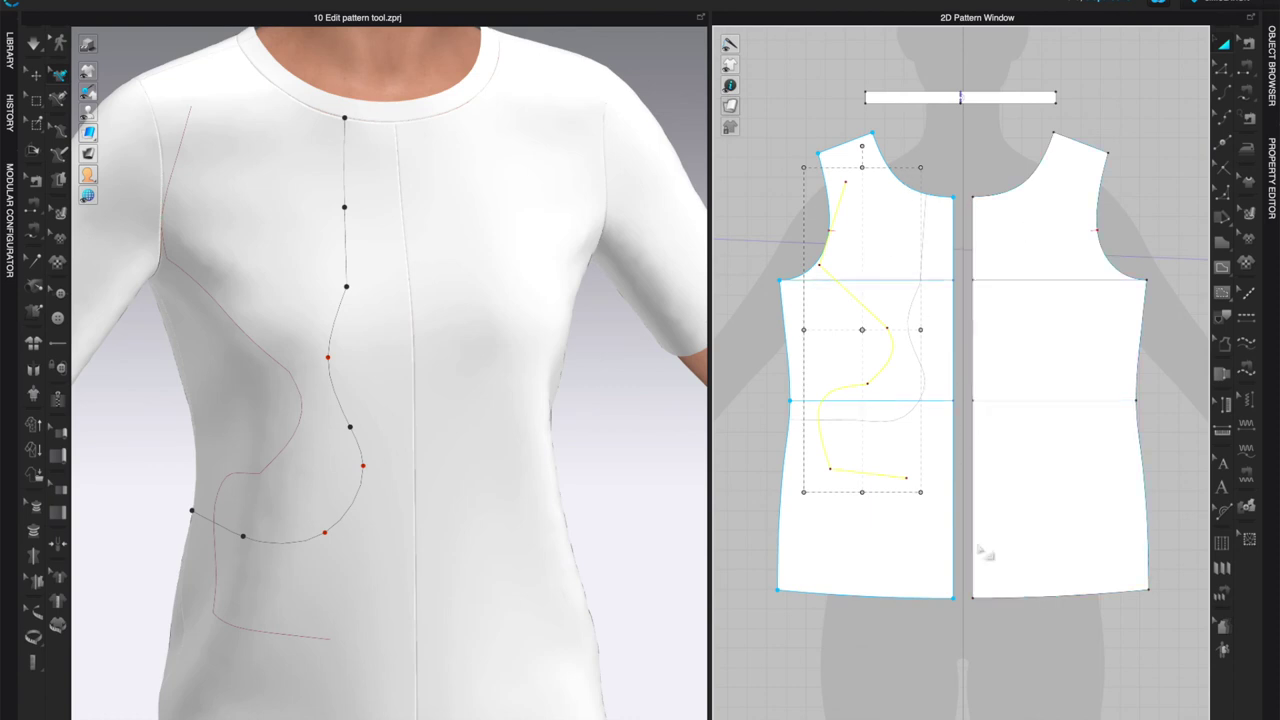
left_click_drag(818, 356, 865, 347)
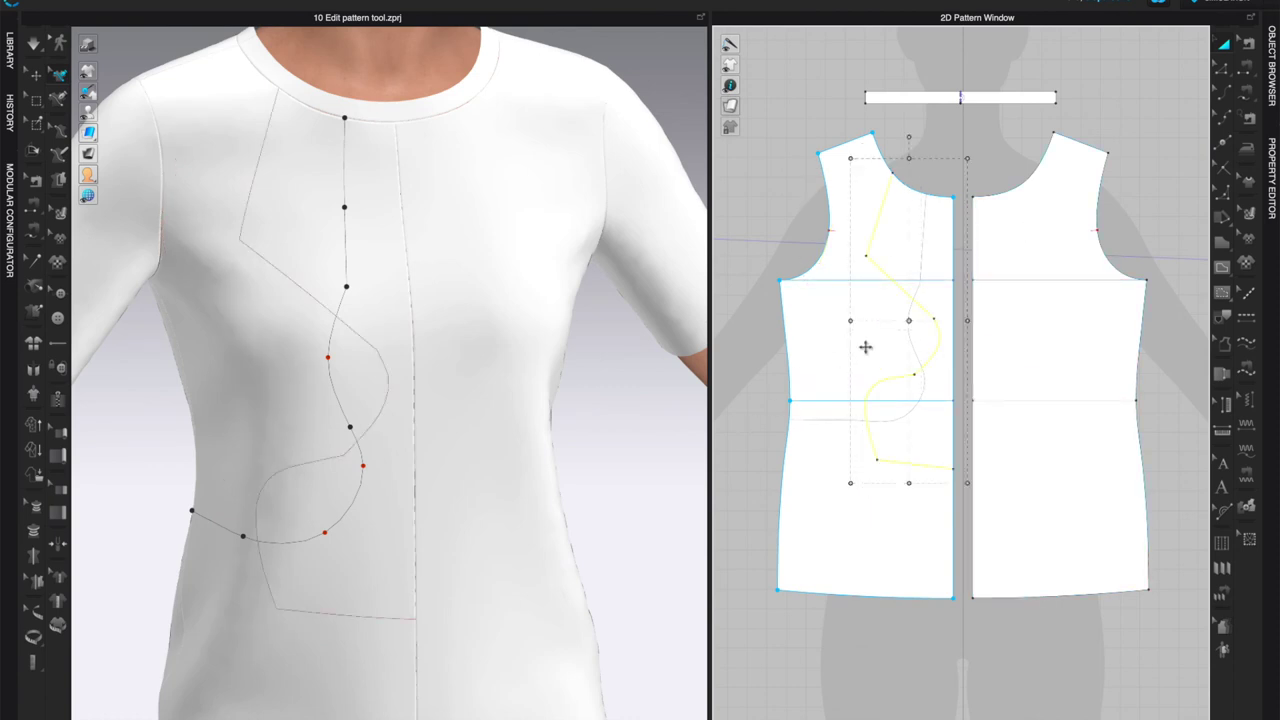
left_click(1150, 83)
Step: Review the line-editing options of the converted internal shape with the Edit Pattern tool, and dismiss them
left_click(1224, 69)
right_click(910, 294)
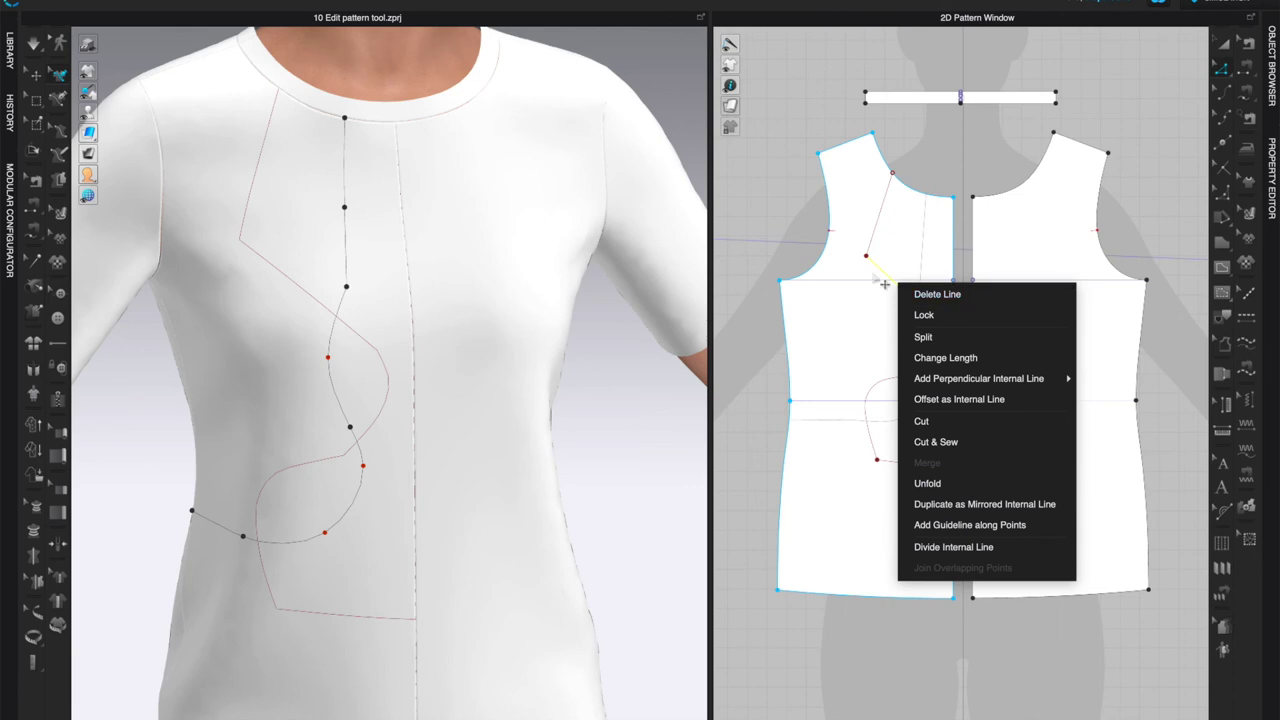
left_click(943, 157)
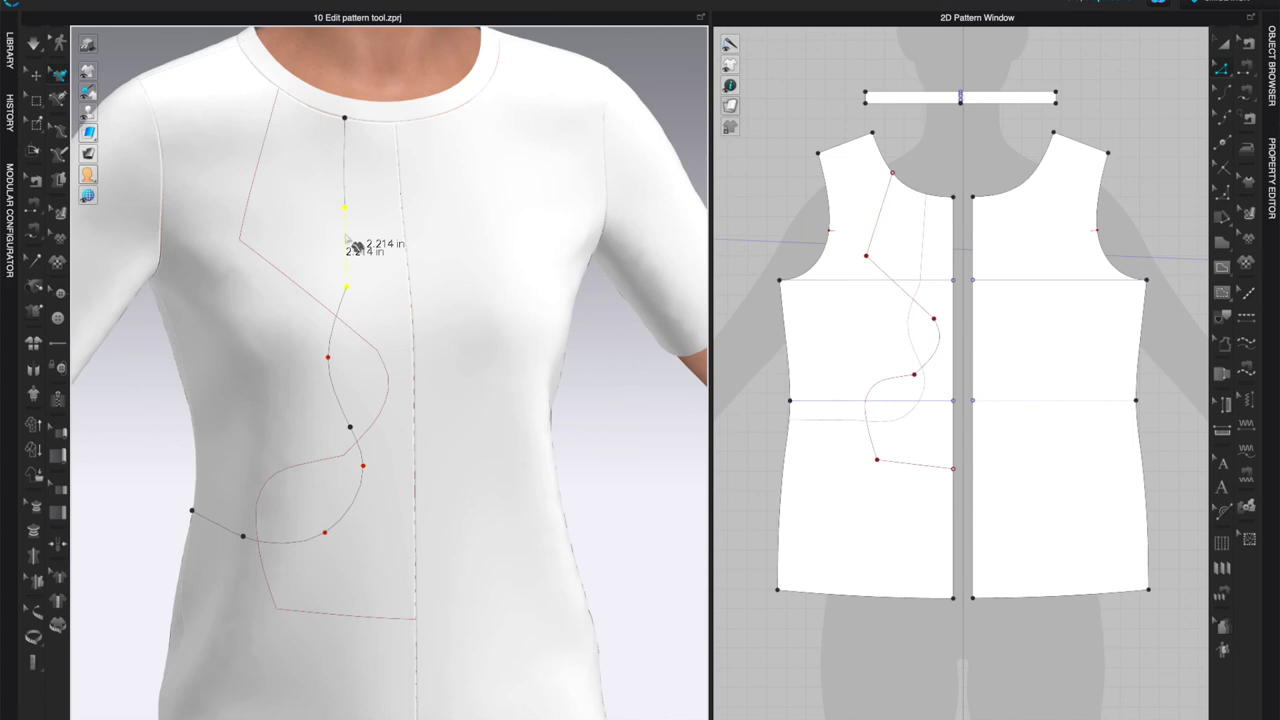
Step: Select every segment of the curved pen line from neckline to side seam, review its line options, and dismiss them
left_click(357, 183, "shift")
left_click(343, 266, "shift")
left_click(351, 337, "shift")
left_click(330, 430, "shift")
left_click(366, 457, "shift")
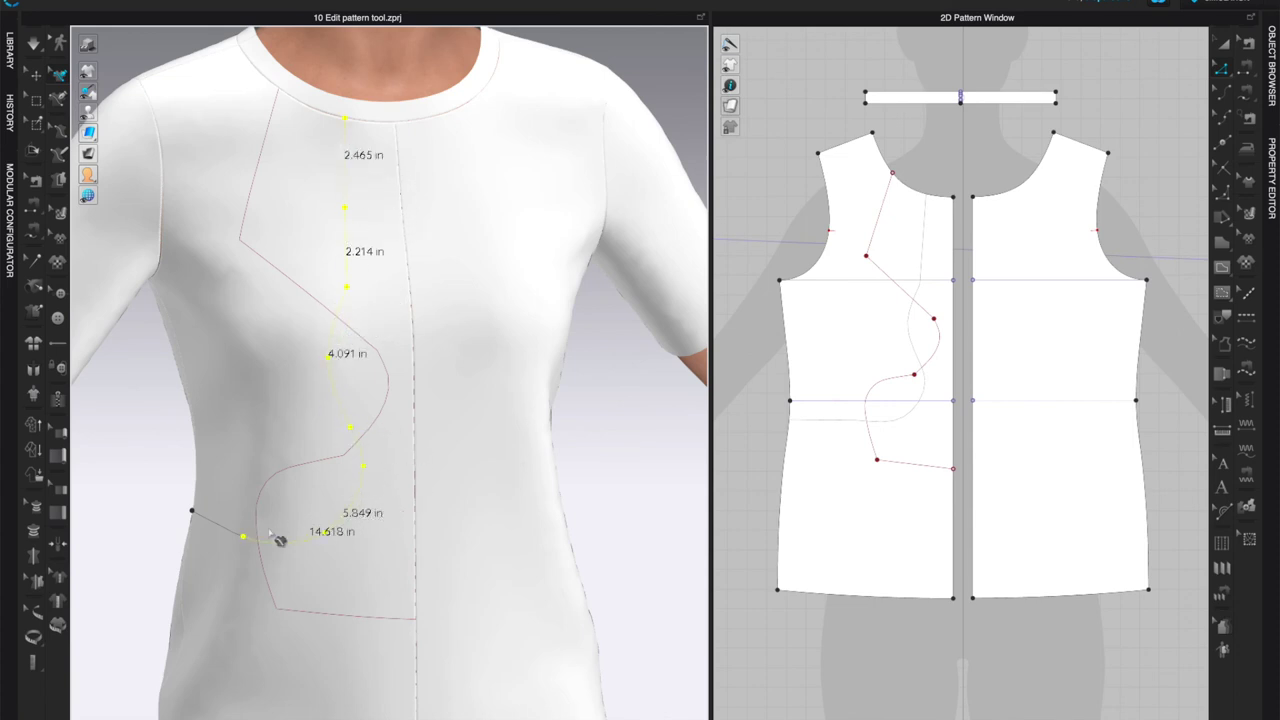
left_click(230, 535, "shift")
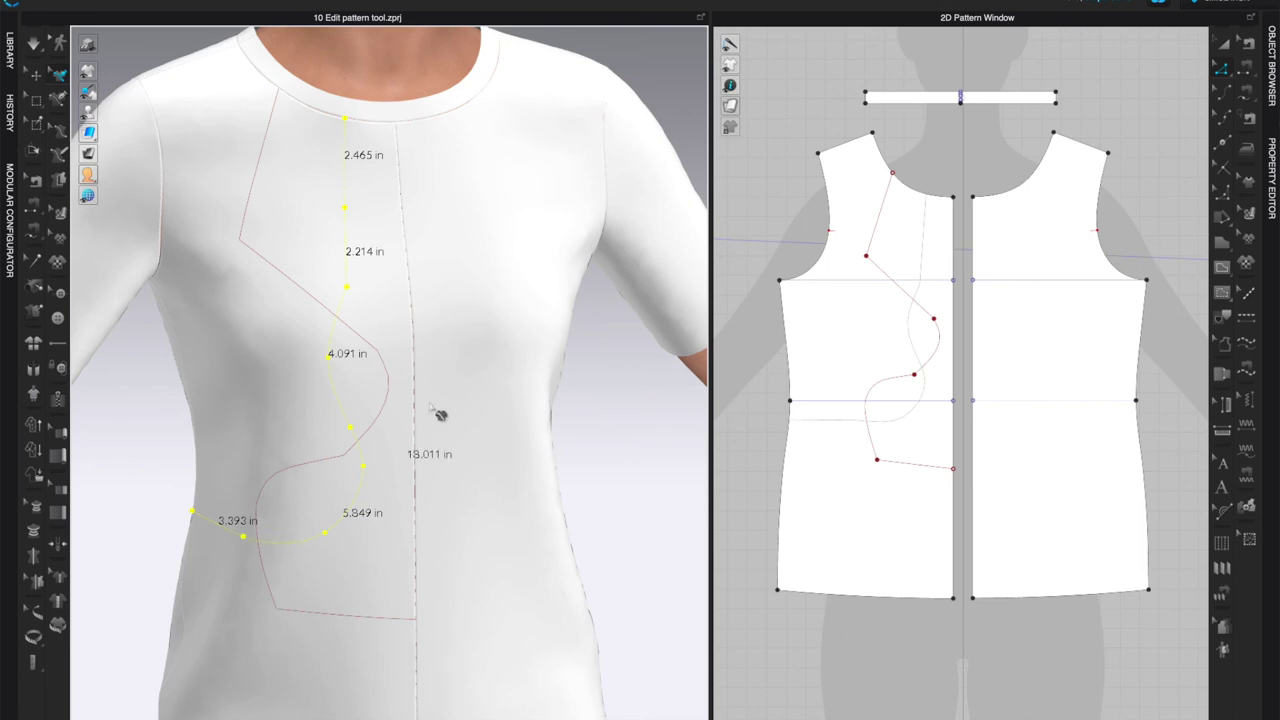
right_click(332, 326)
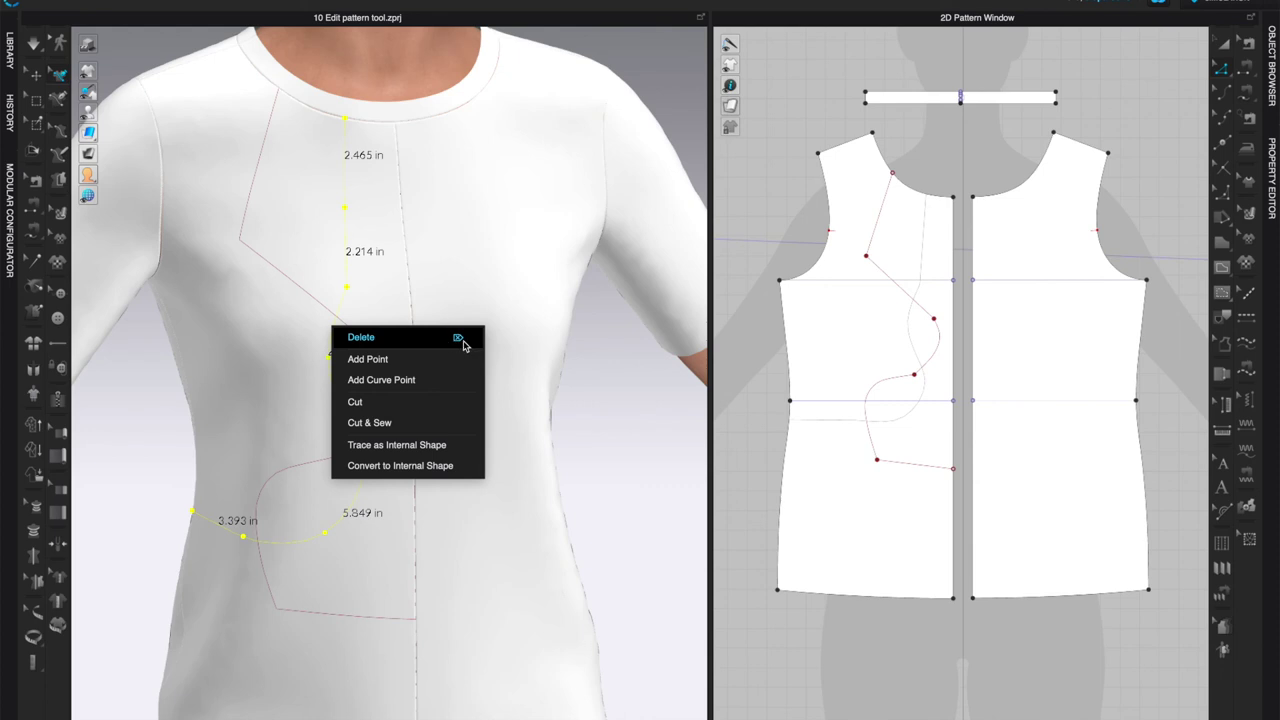
left_click(602, 351)
Step: Select both front pattern pieces on the 2D pattern, review their linked-editing options, and deselect the pieces
scroll(1036, 294, "down", 2)
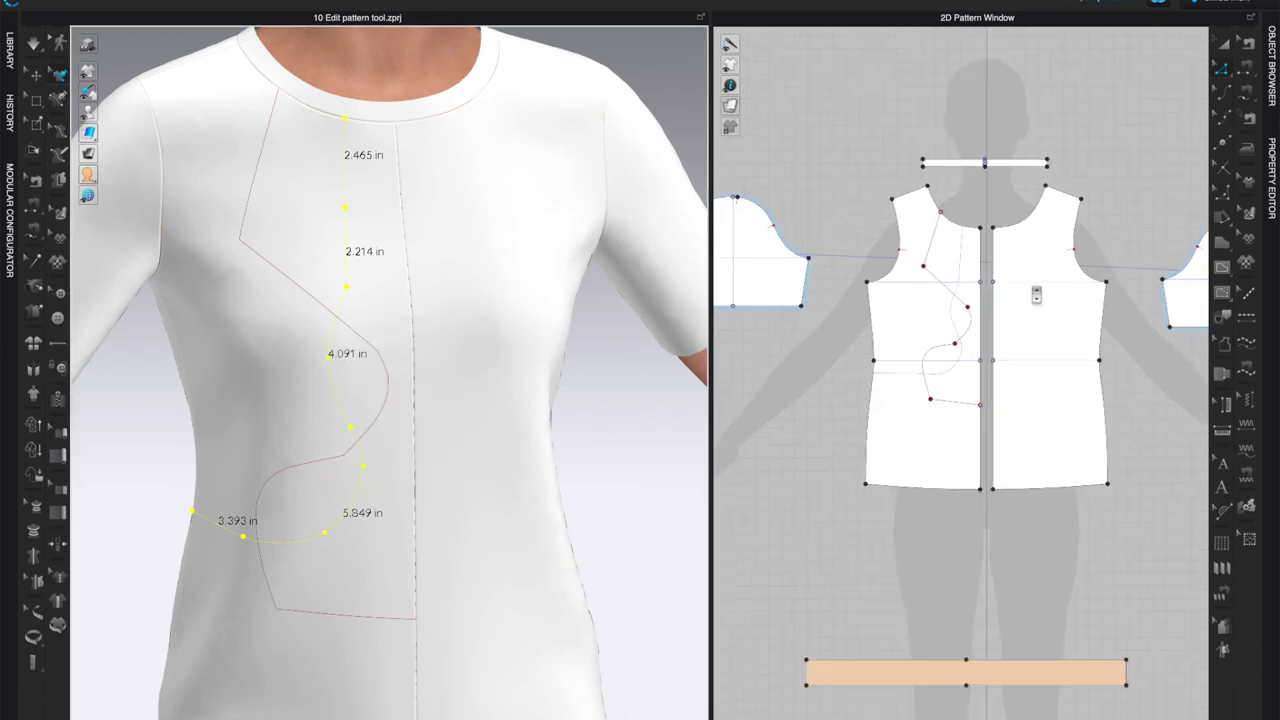
left_click(1222, 43)
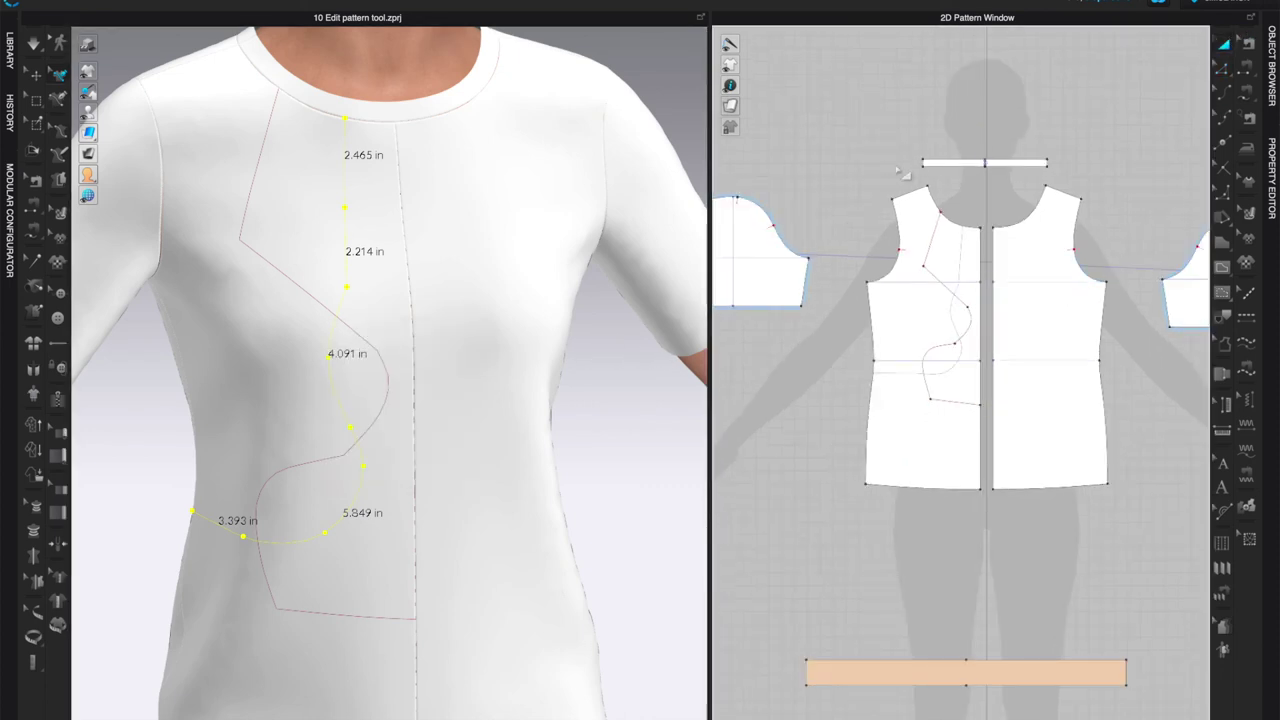
left_click_drag(857, 186, 1138, 504)
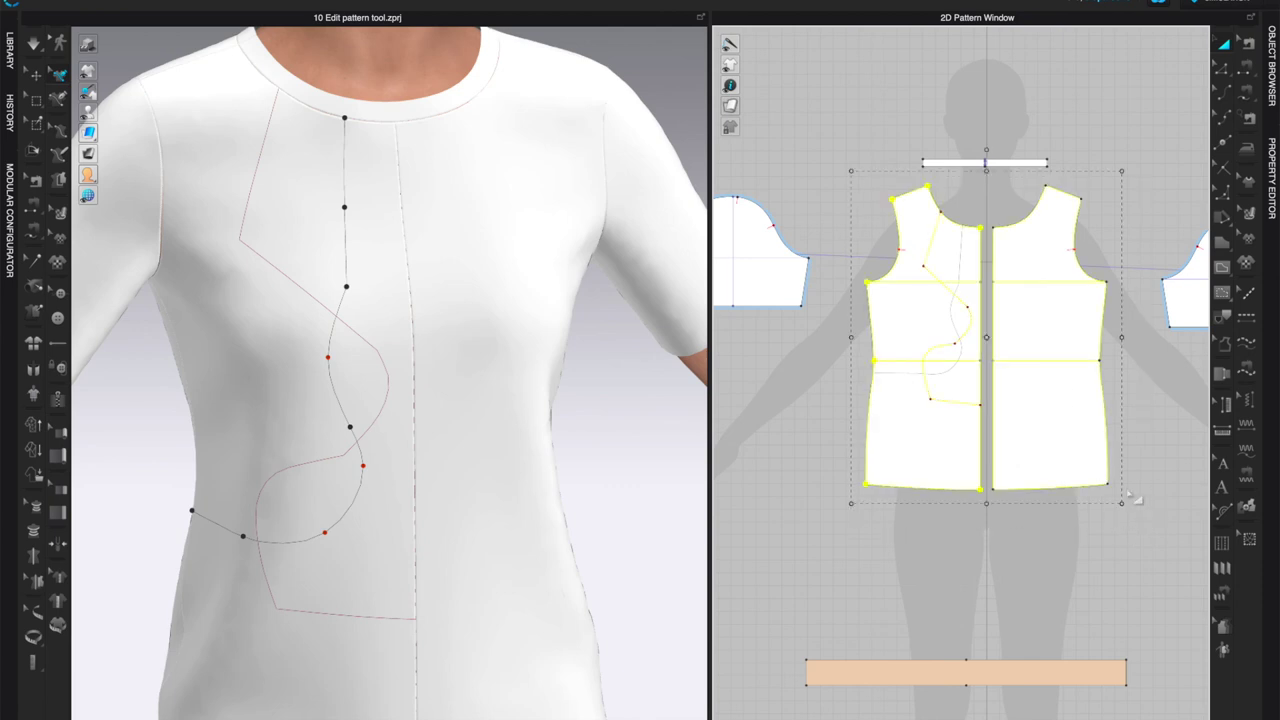
right_click(1075, 450)
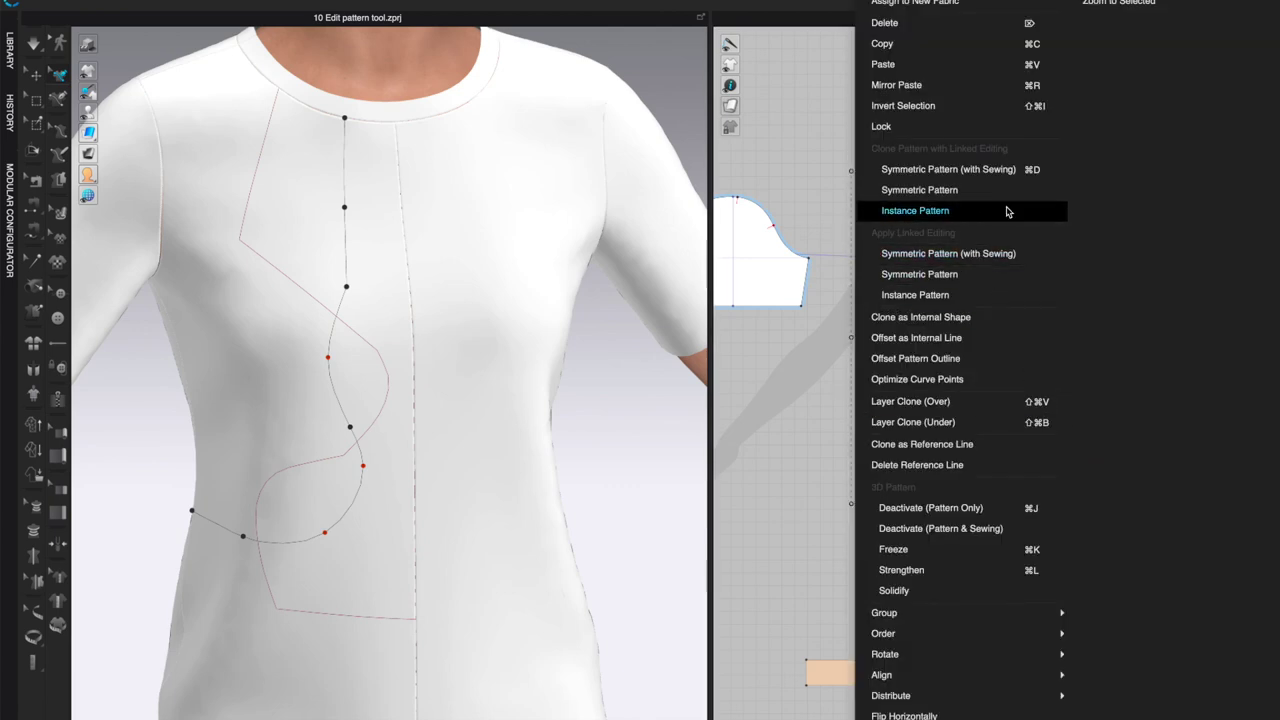
left_click(940, 172)
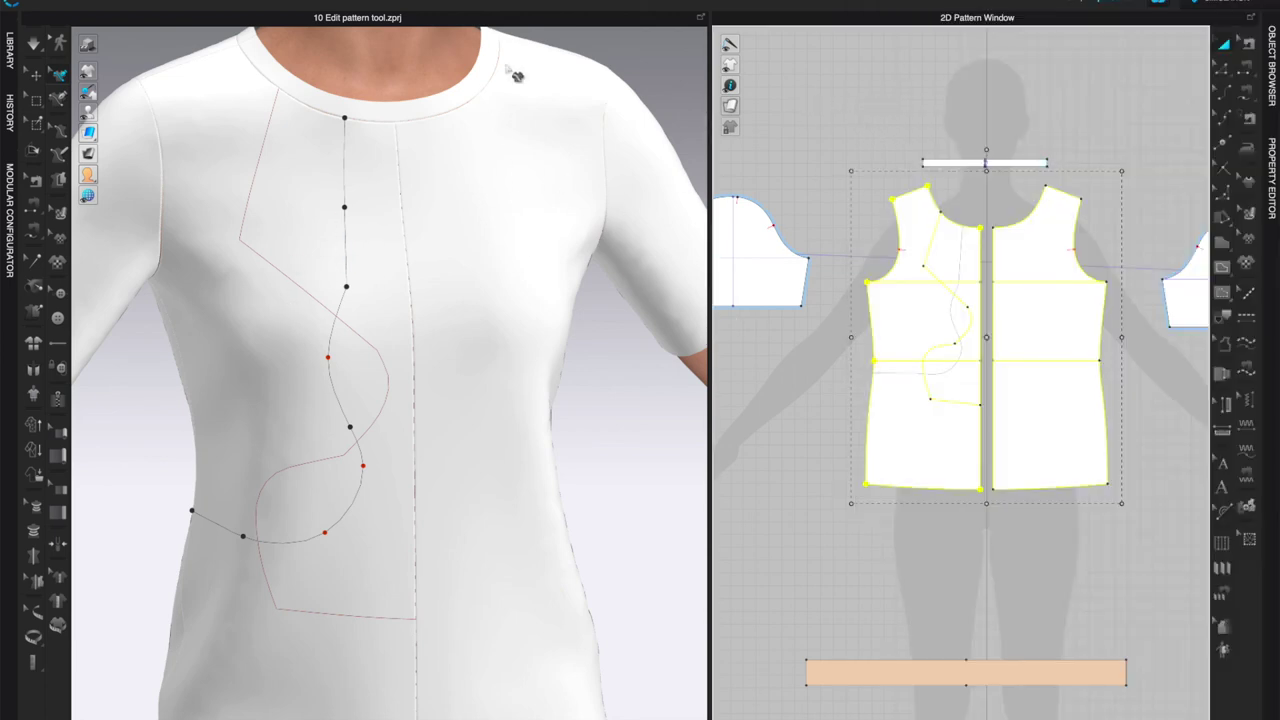
left_click(680, 64)
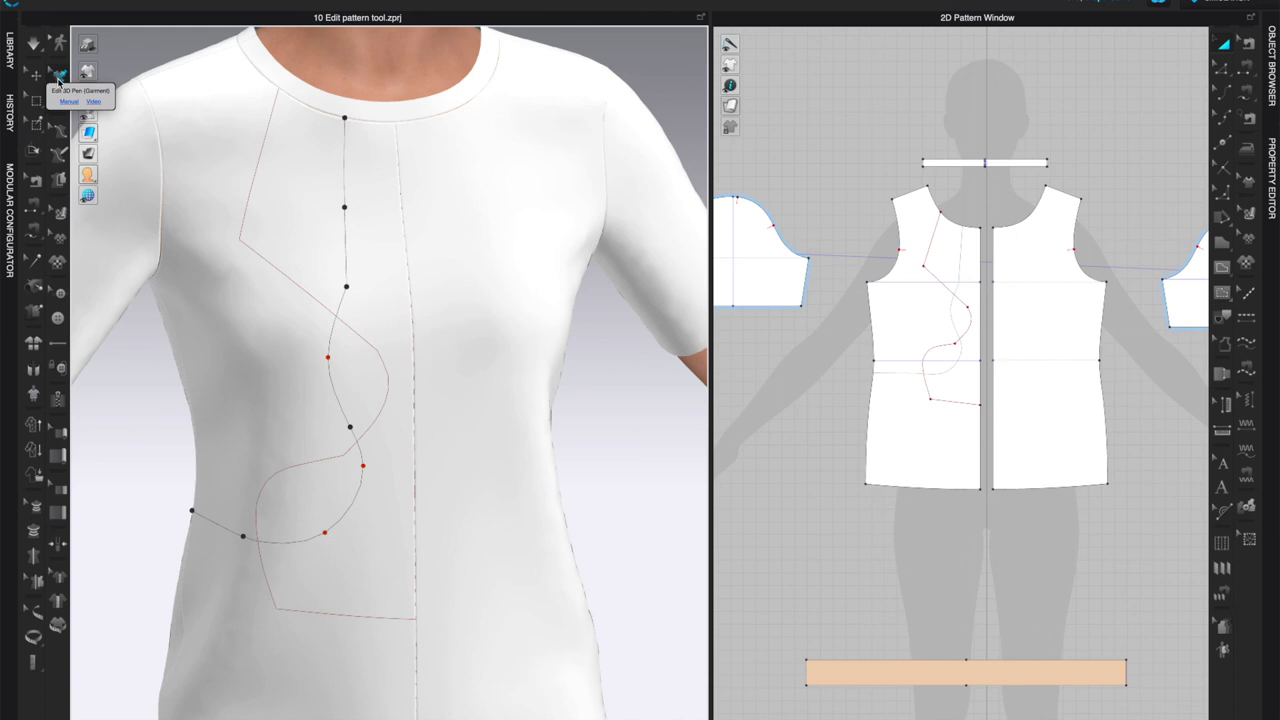
Step: Select all segments of the curved pen line from neckline to side seam with the Edit 3D Pen (Garment) tool
left_click(58, 79)
left_click(355, 181)
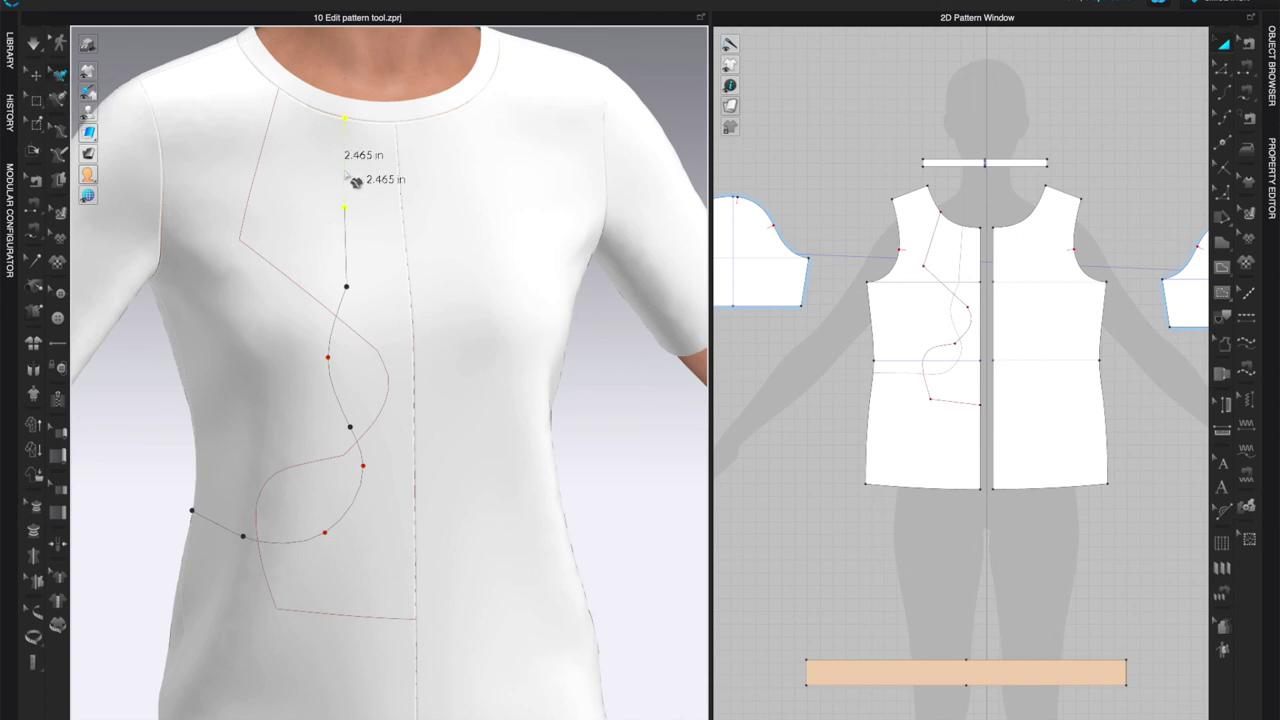
left_click(346, 250, "shift")
left_click(348, 336, "shift")
left_click(372, 461, "shift")
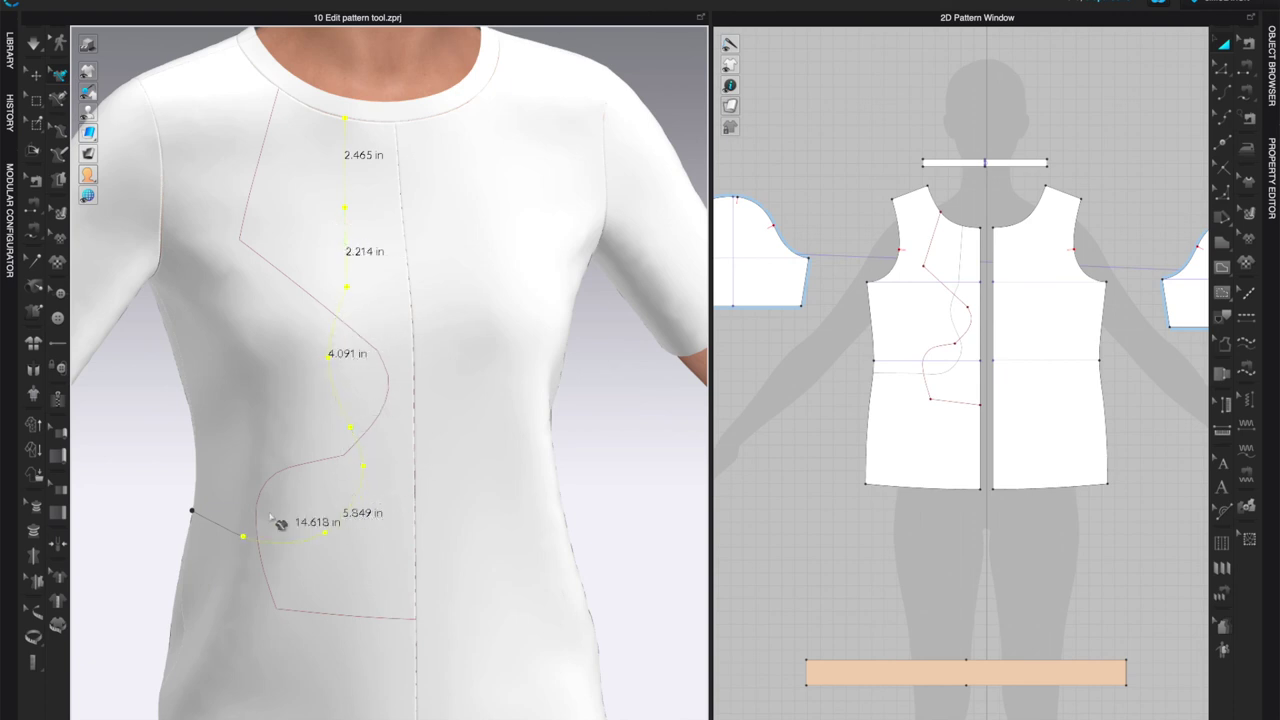
left_click(215, 522, "shift")
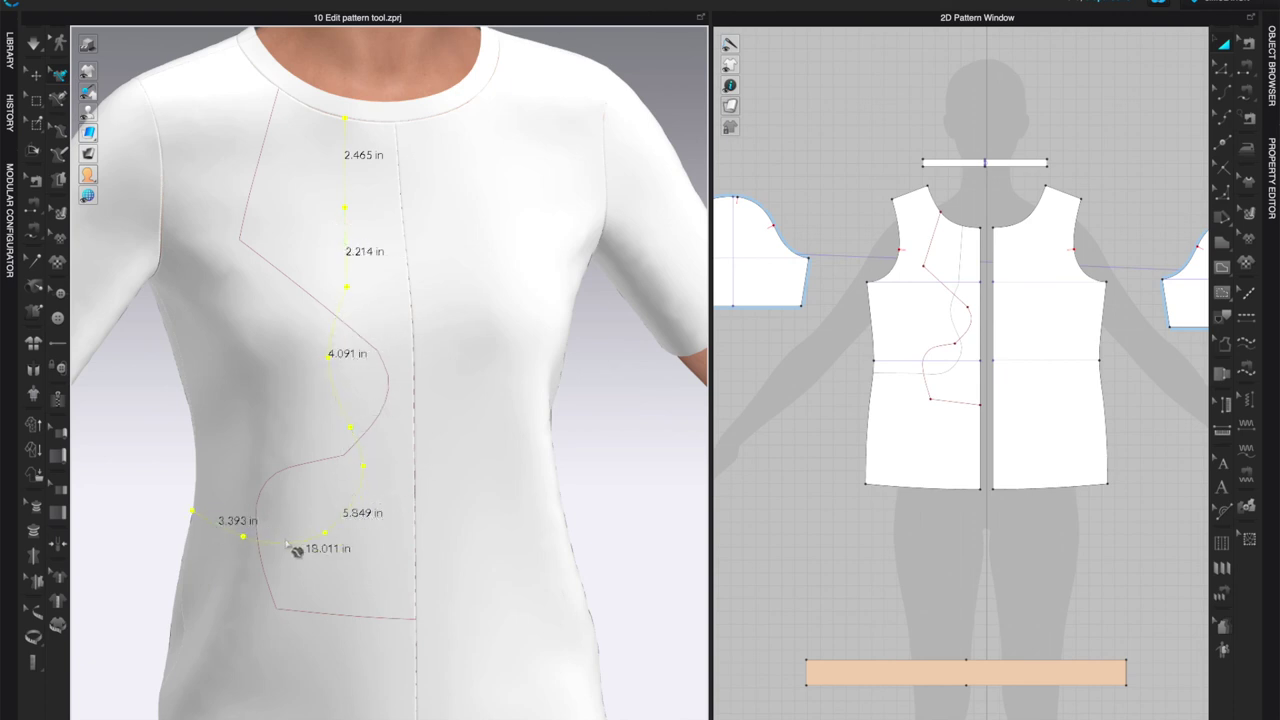
Step: Try cutting the front pattern along the selected pen line and moving the cut-off upper piece away in 2D, and undo it
right_click(337, 397)
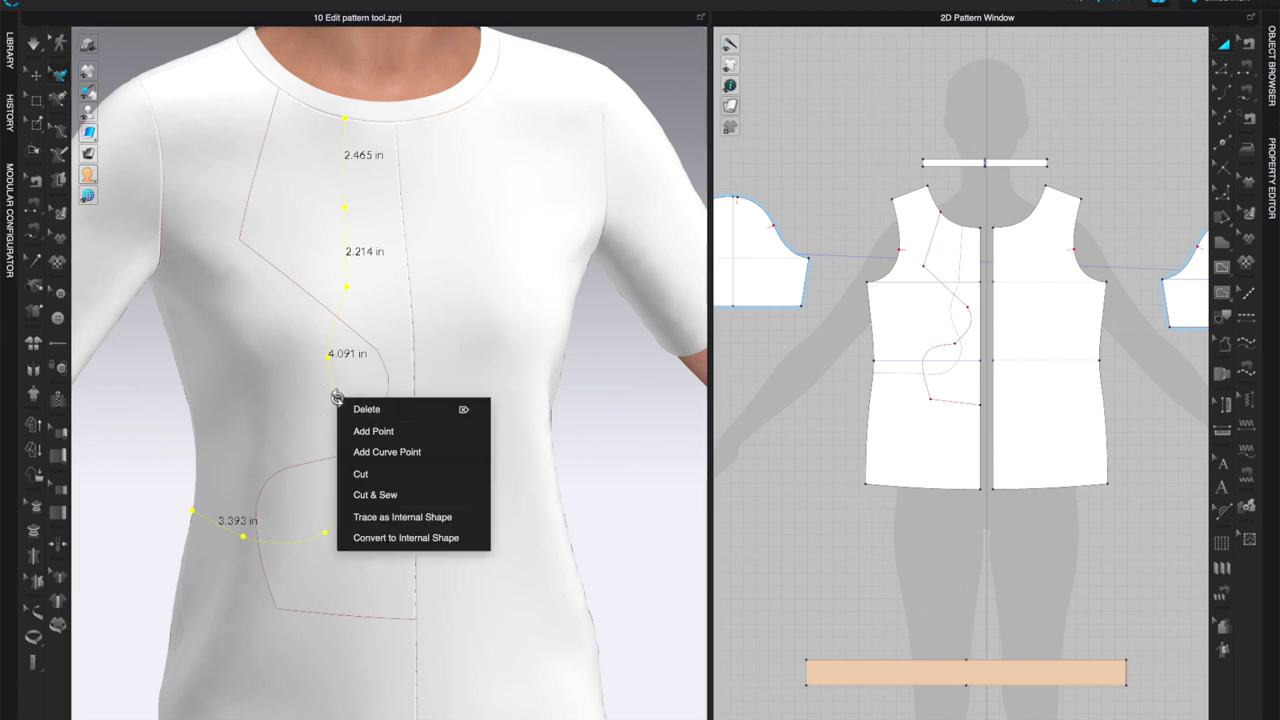
left_click(399, 476)
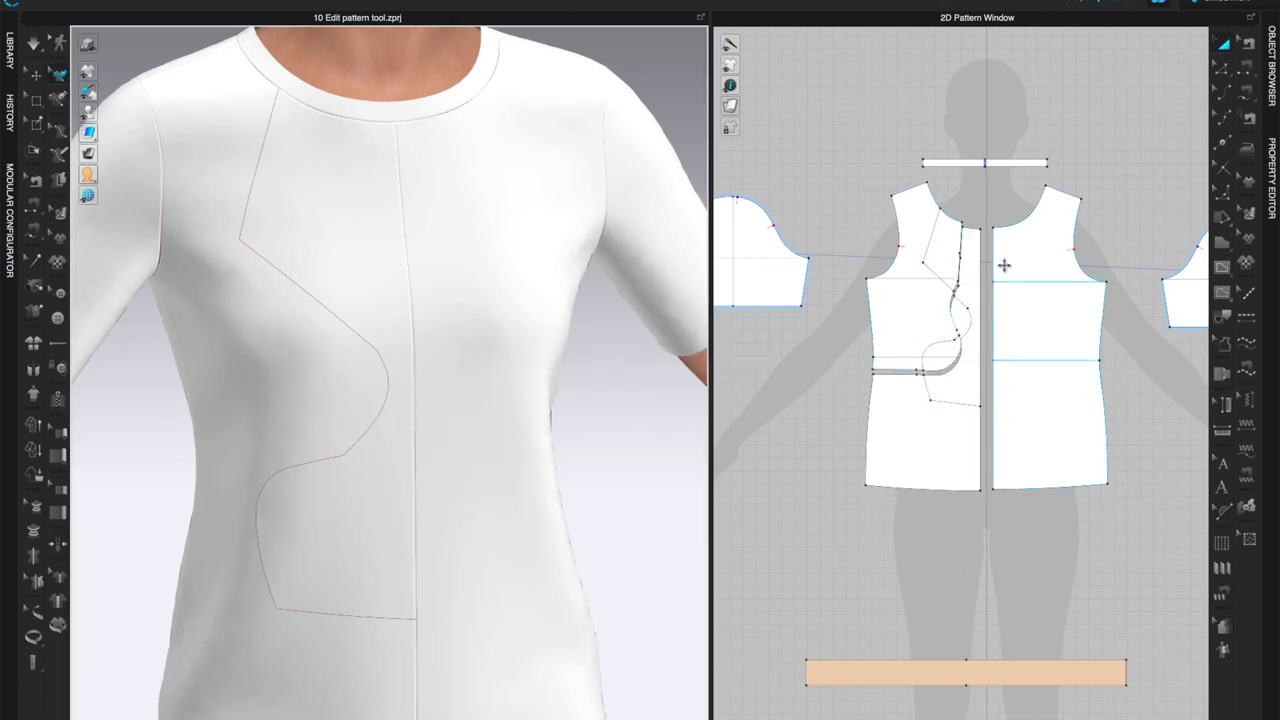
left_click_drag(931, 314, 913, 306)
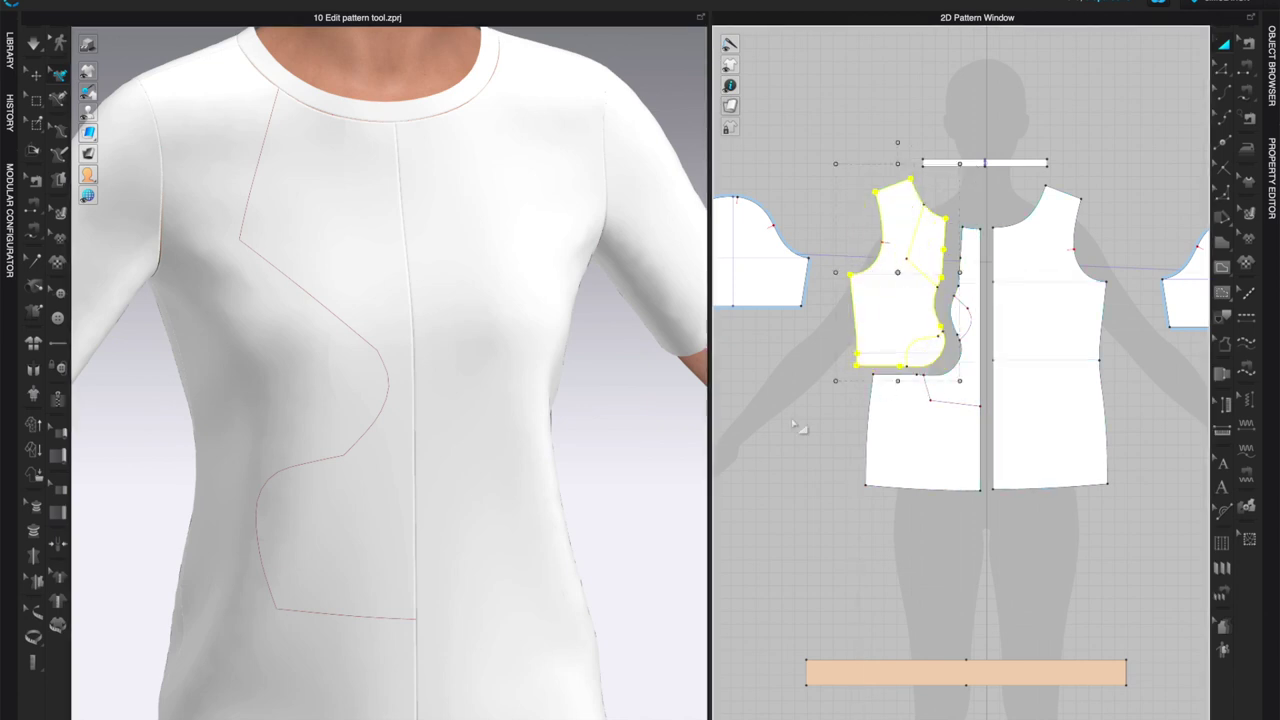
key("ctrl+z")
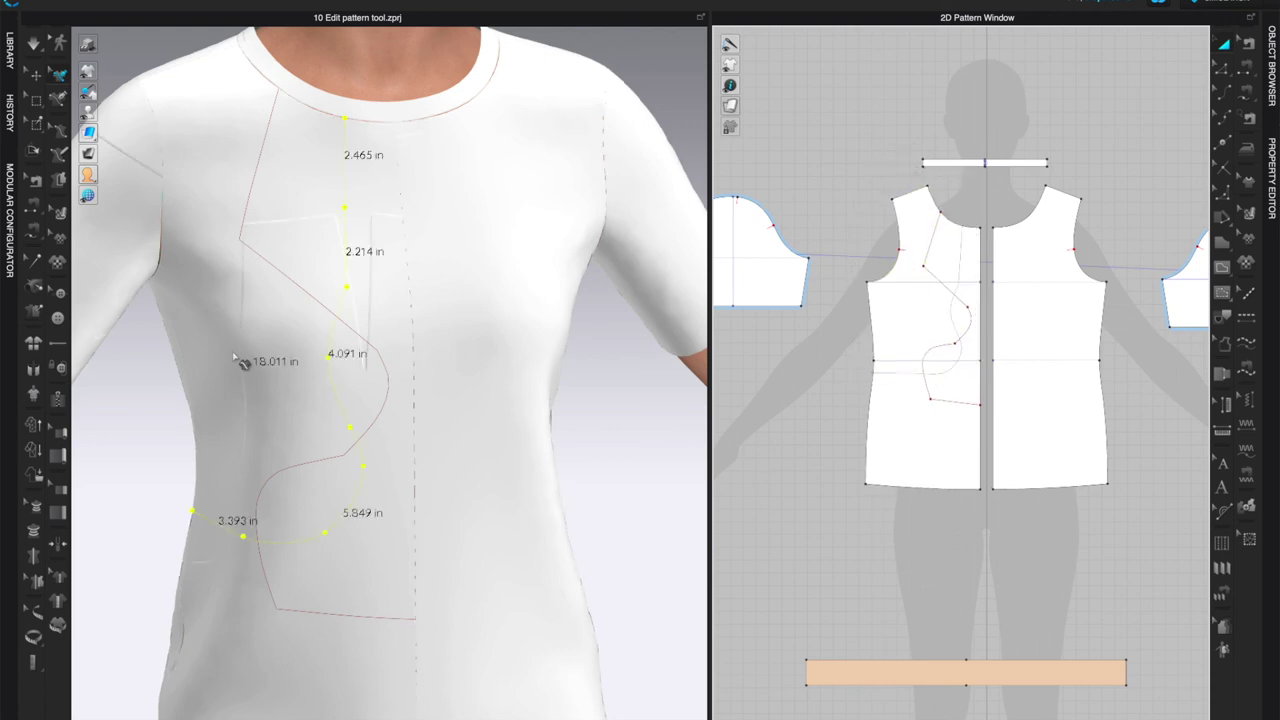
Step: Apply Cut & Sew along the selected pen line, and pull the upper front piece off the garment in 3D to expose its seams
right_click(333, 328)
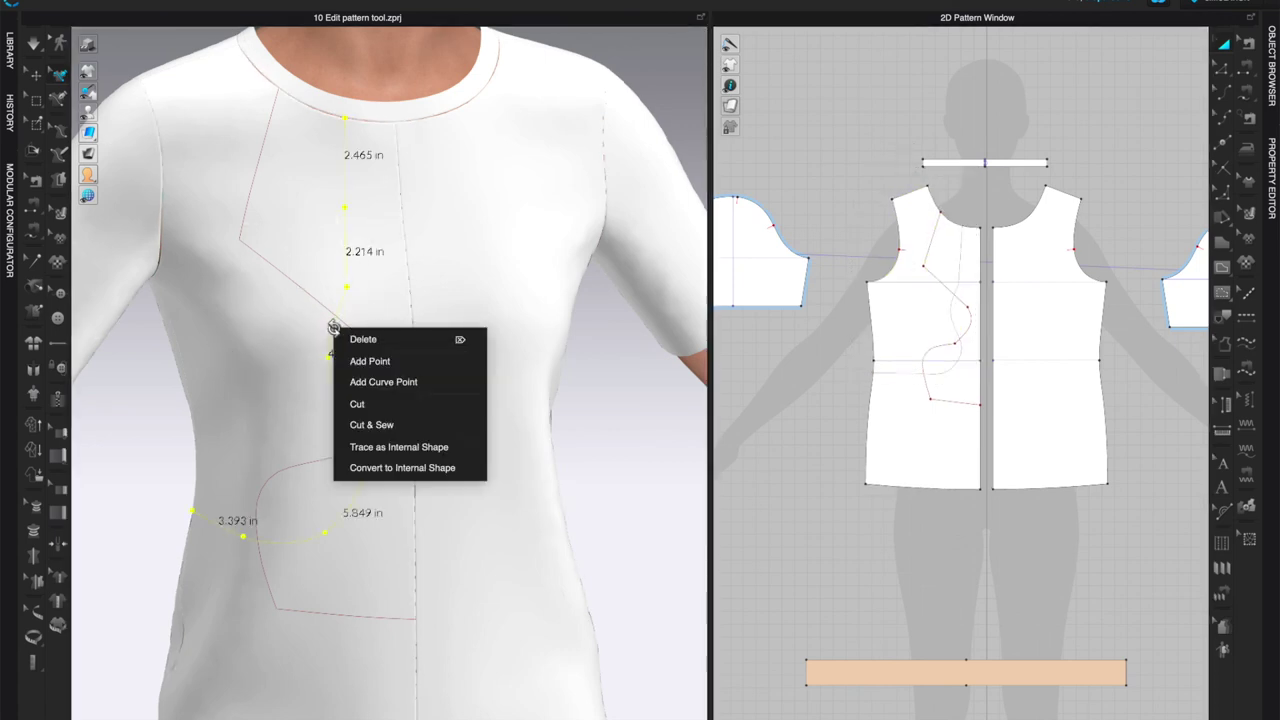
left_click(371, 425)
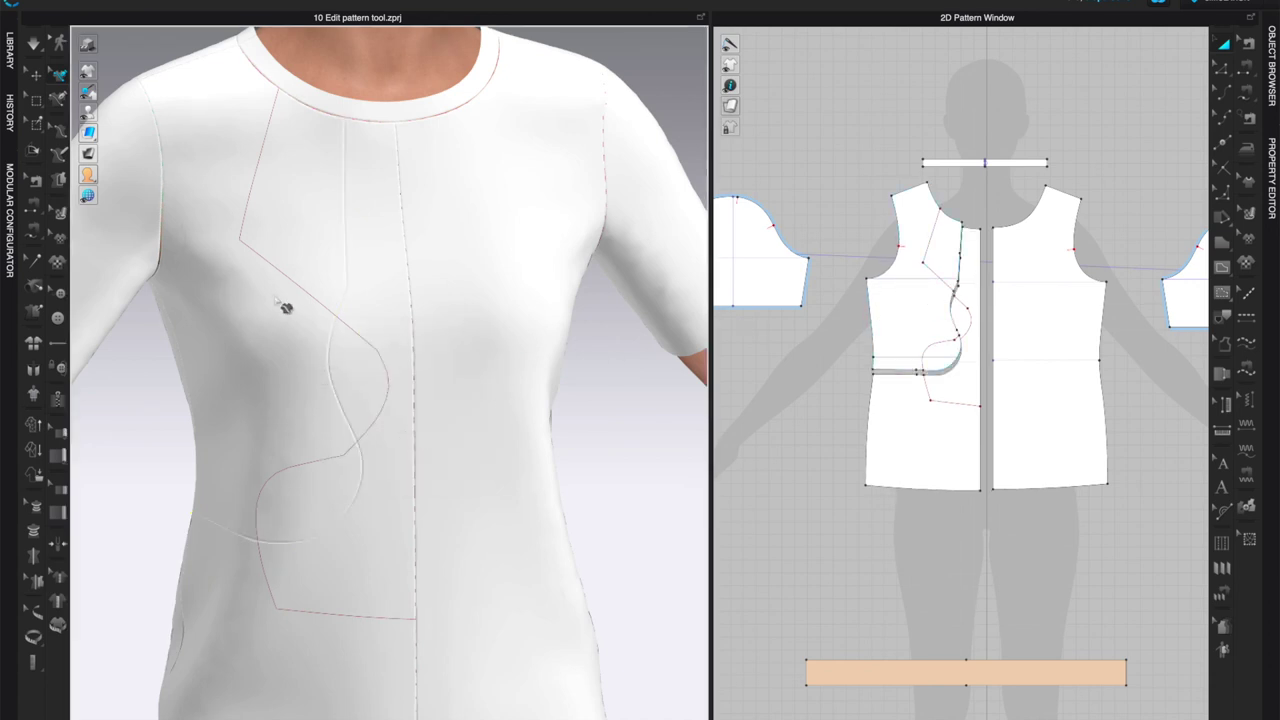
left_click(35, 74)
left_click(251, 349)
left_click_drag(251, 349, 255, 441)
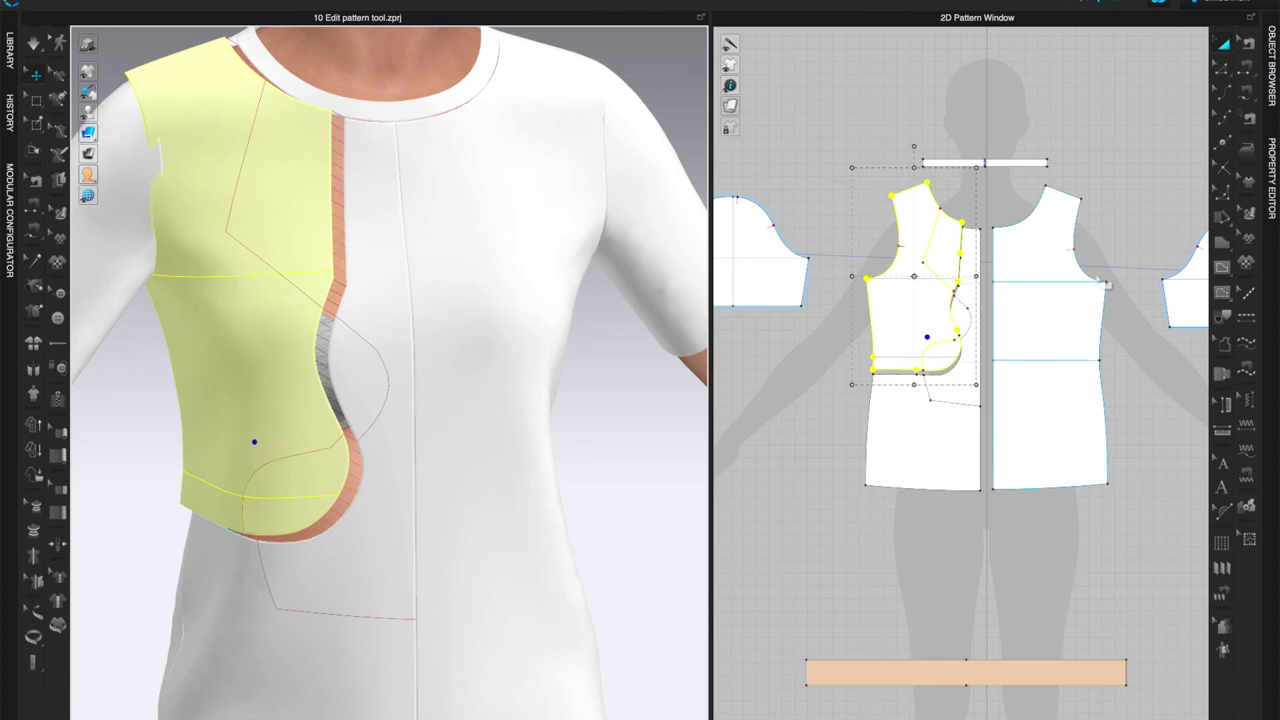
Step: Simulate the garment so the sewn upper front piece settles back into place, and undo the Cut & Sew operation
key("space")
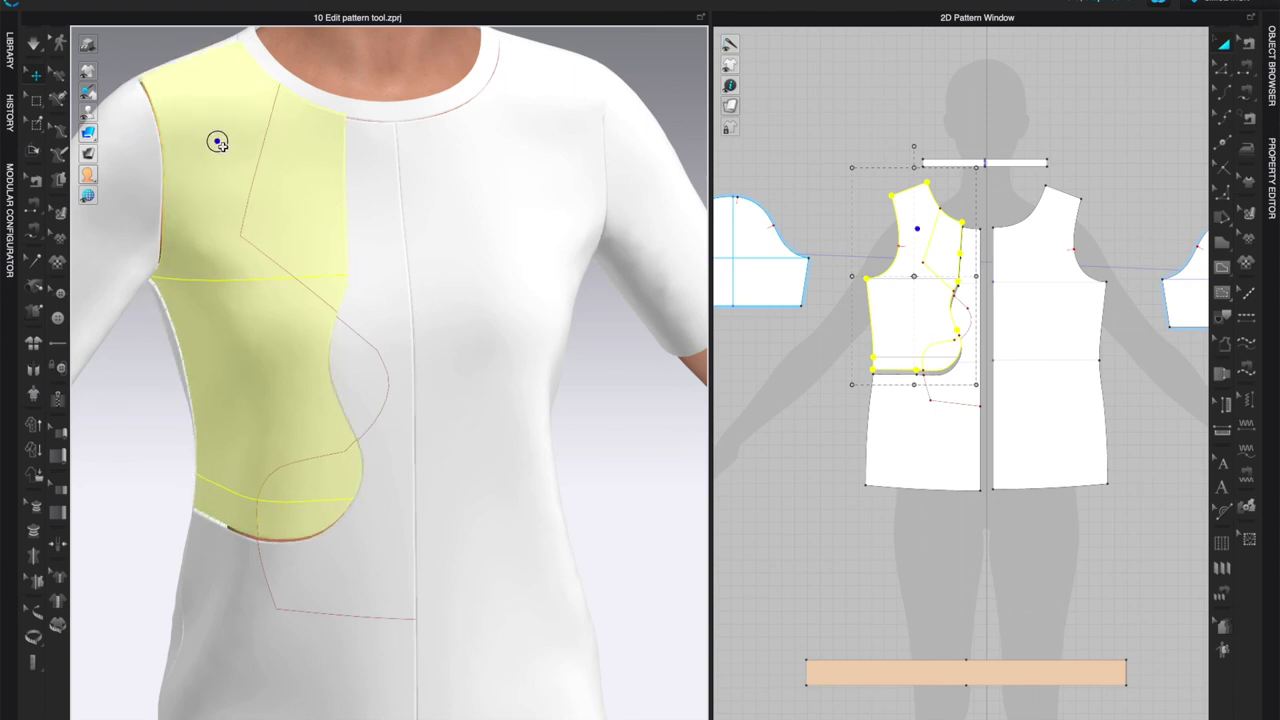
left_click(278, 400)
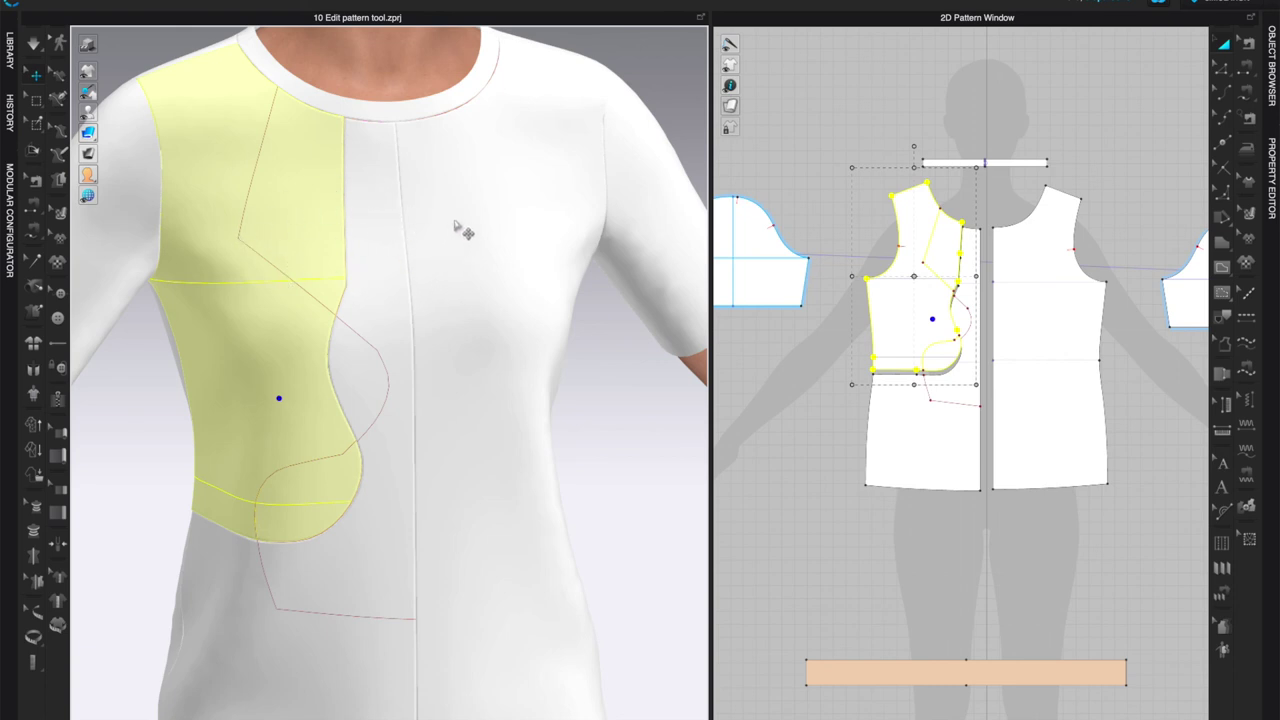
key("Delete")
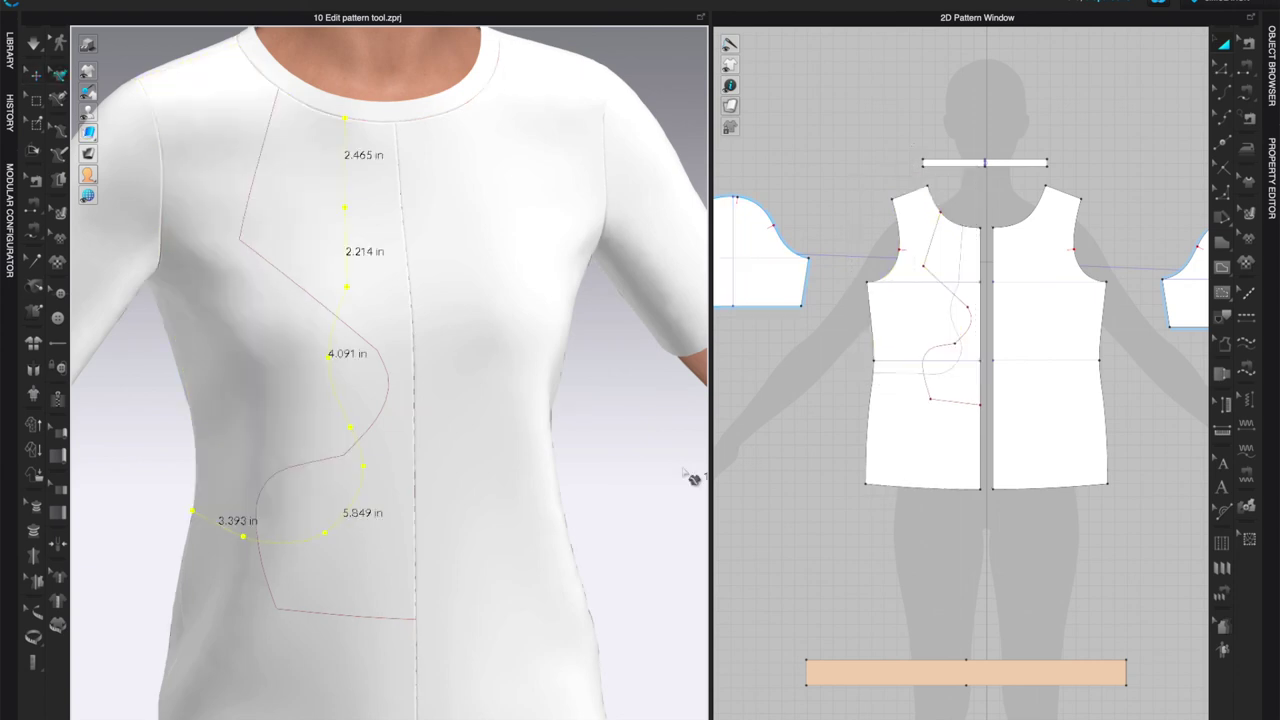